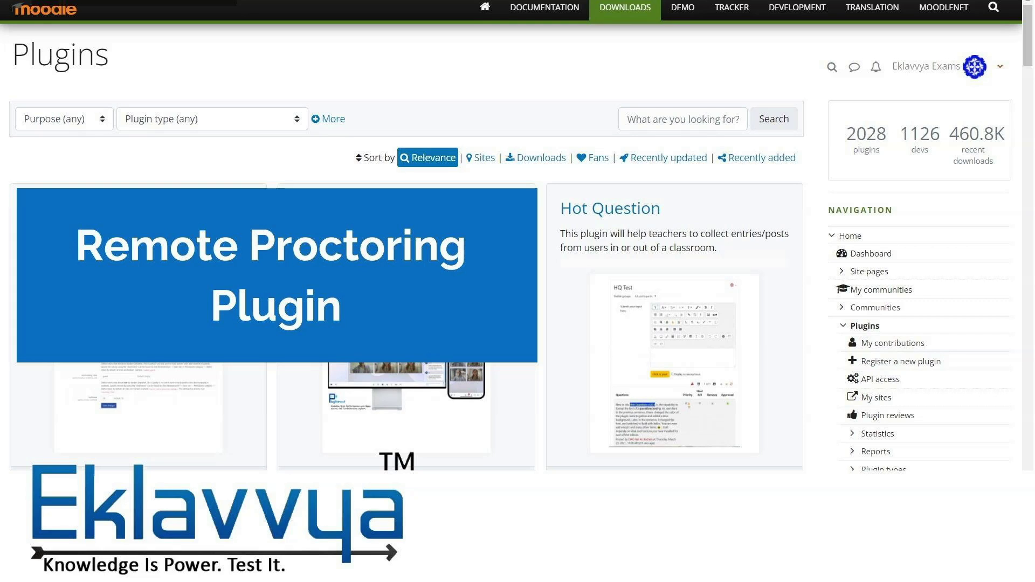
Log in to the Eklavvya Moodle site to reach its empty Dashboard
{"action": "left_click", "coordinate": [364, 310]}
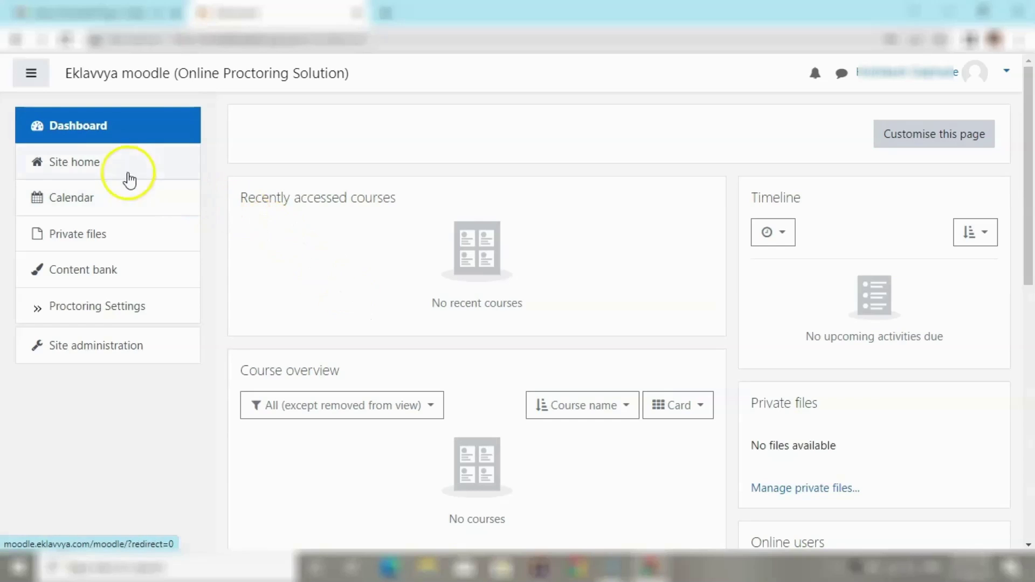
From Site home, open B. Com., turn editing on, and add a Quiz to the General section
{"action": "left_click", "coordinate": [94, 163]}
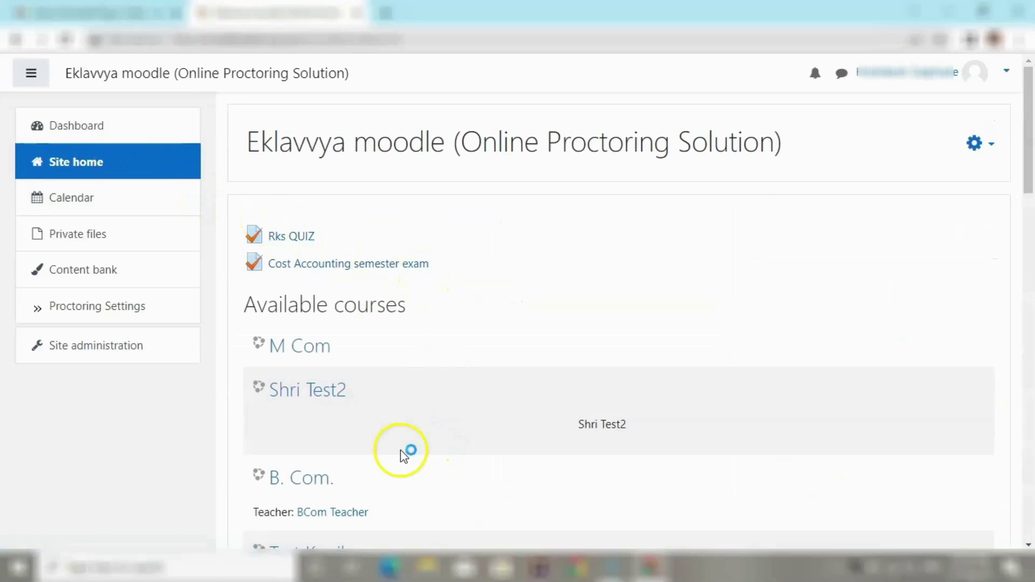
{"action": "left_click", "coordinate": [323, 481]}
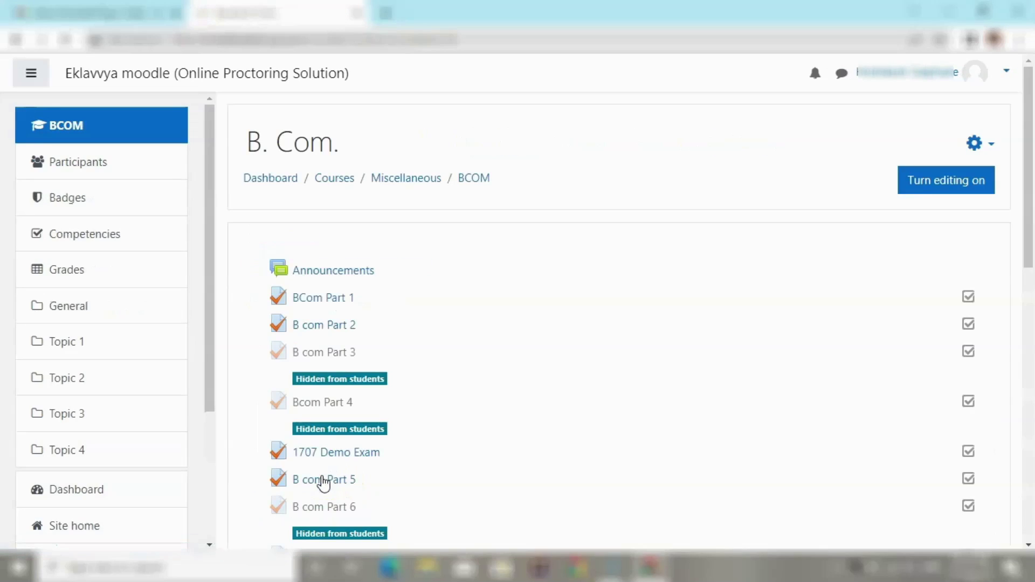
{"action": "left_click", "coordinate": [912, 188]}
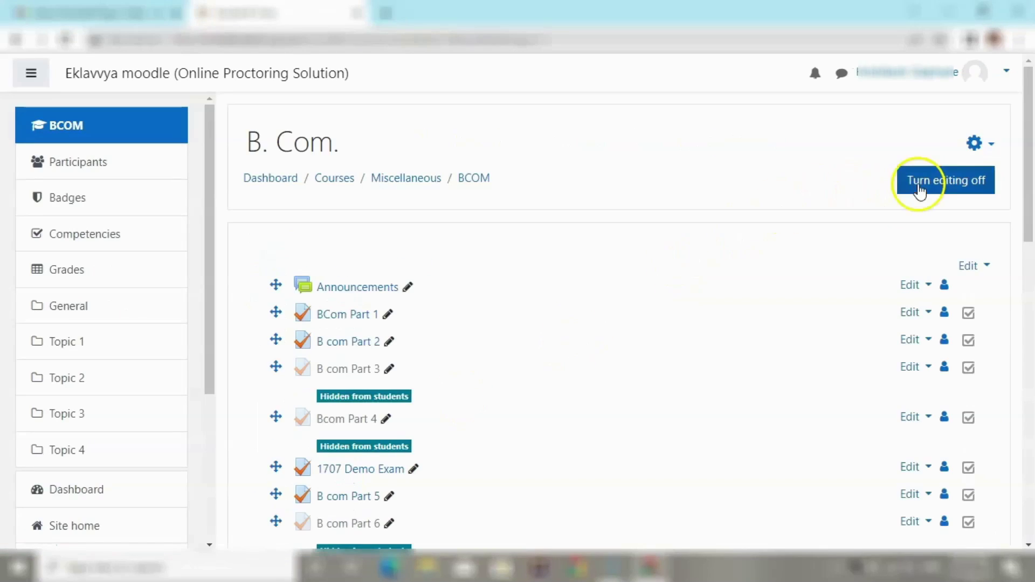
{"action": "left_click_drag", "start_coordinate": [1030, 157], "coordinate": [1027, 286]}
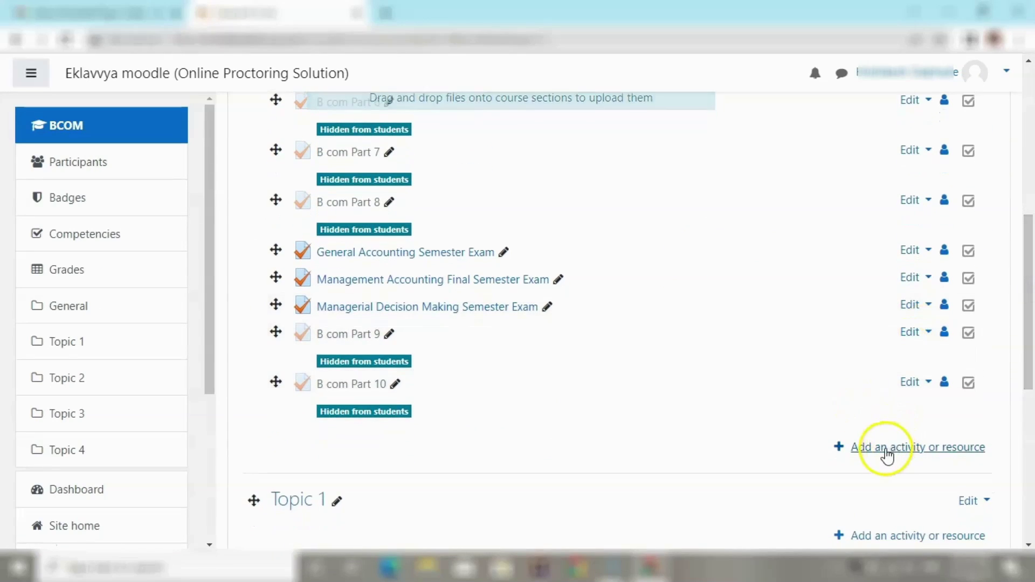
{"action": "left_click", "coordinate": [886, 453]}
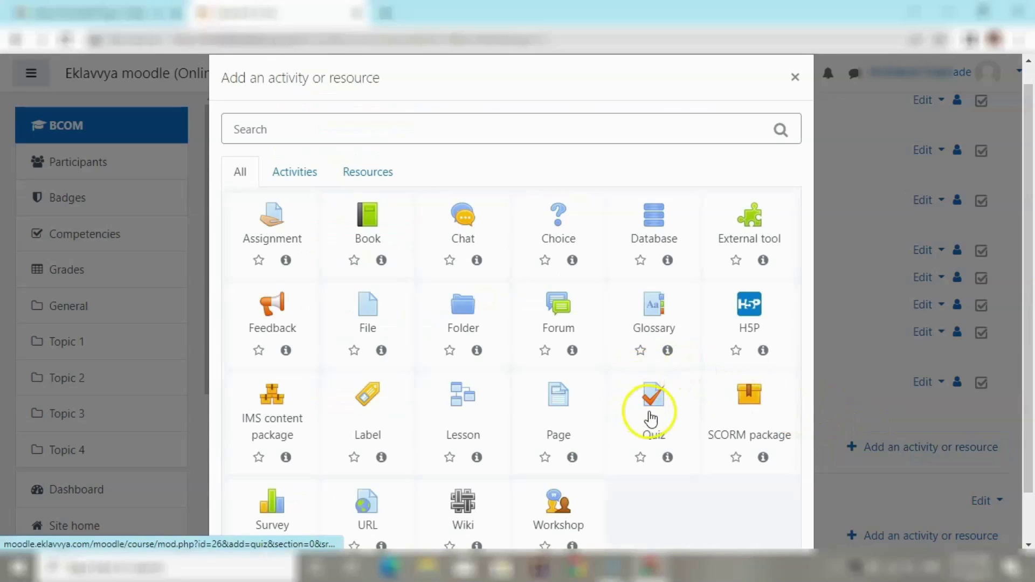
{"action": "left_click", "coordinate": [653, 412]}
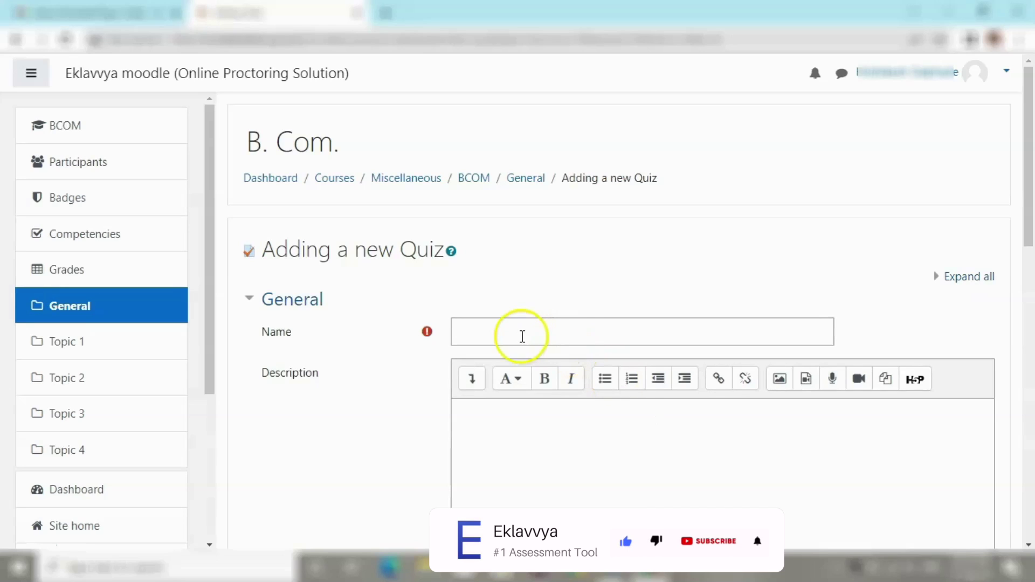
Name the quiz 'General Accounting Exam', save and display it, and open Edit quiz
{"action": "left_click", "coordinate": [522, 337]}
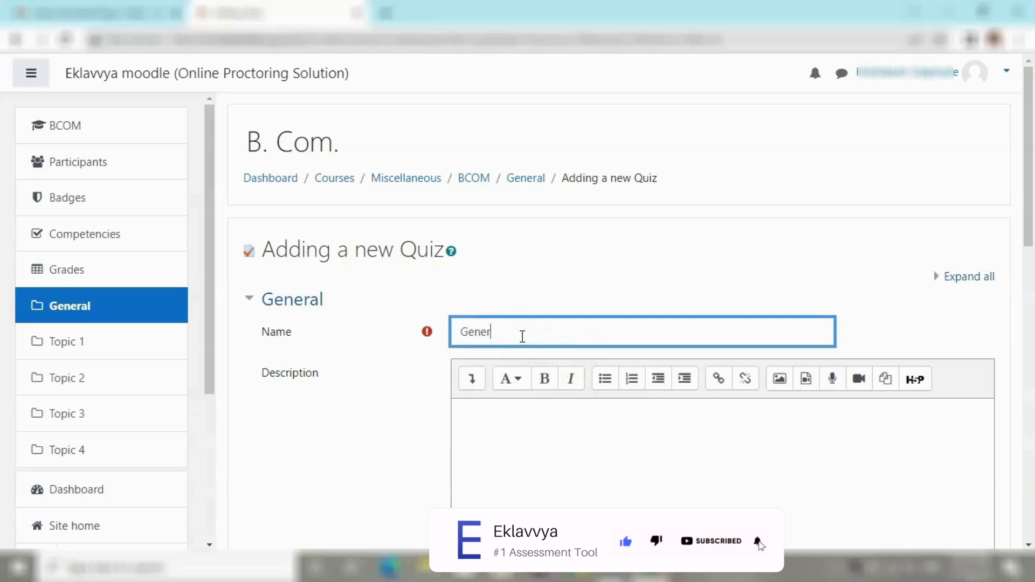
{"action": "type", "text": "General Accounting Exa"}
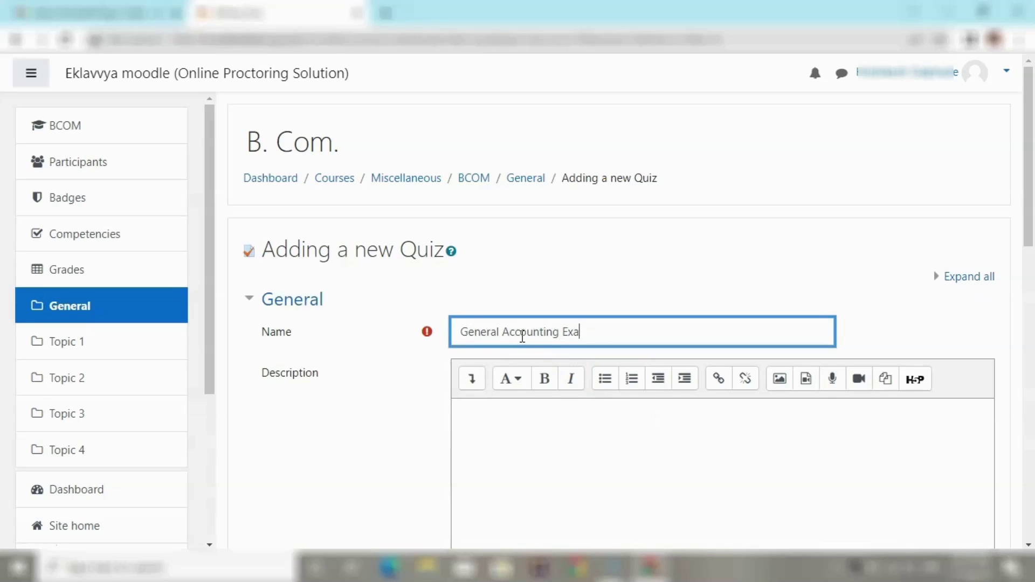
{"action": "type", "text": "m"}
{"action": "scroll", "coordinate": [593, 350], "scroll_direction": "down", "scroll_amount": 15}
{"action": "left_click", "coordinate": [690, 372]}
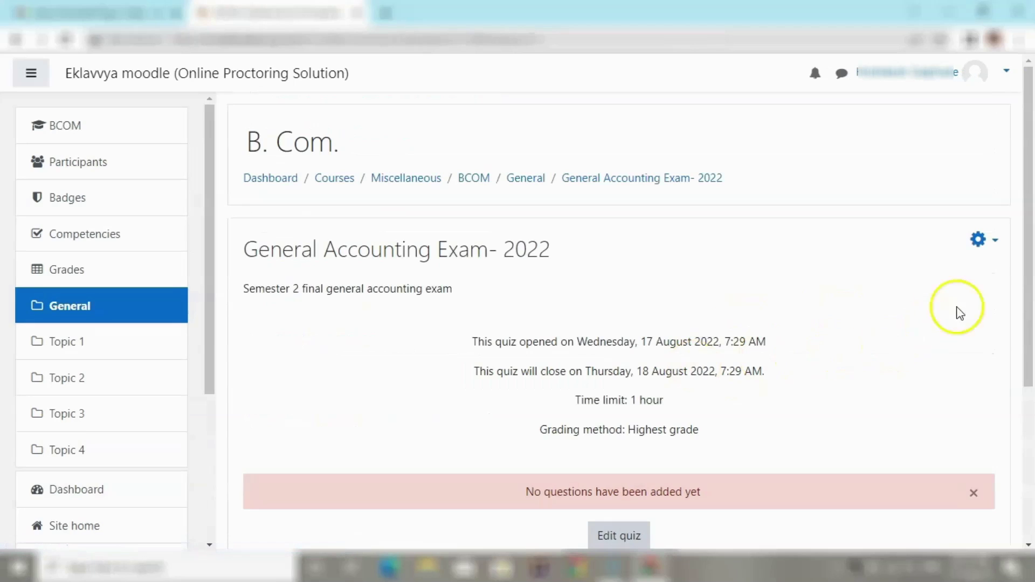
{"action": "scroll", "coordinate": [809, 350], "scroll_direction": "down", "scroll_amount": 2}
{"action": "left_click", "coordinate": [634, 432]}
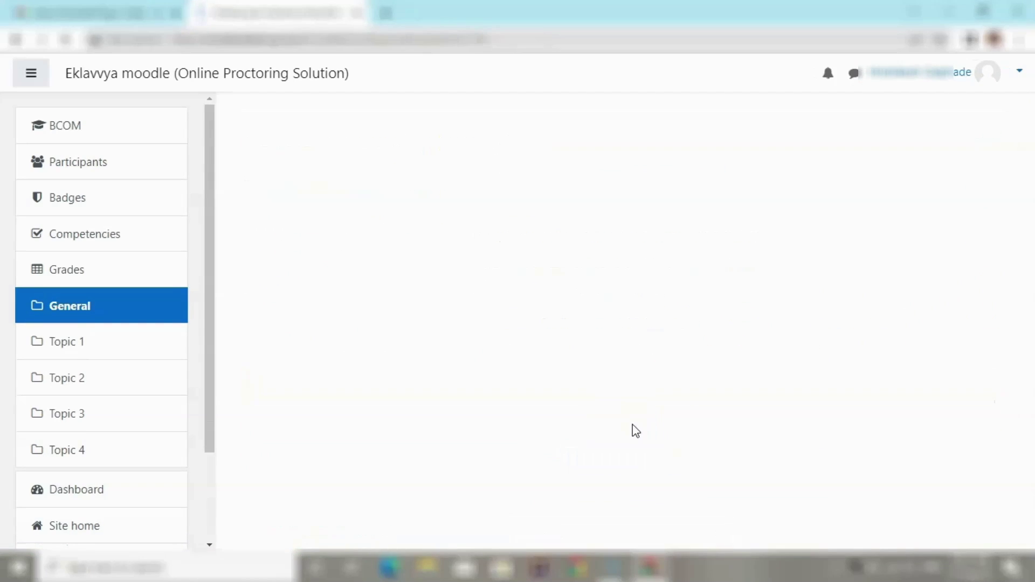
Add the capital market, SEBI and Current Ratio questions from the question bank, then go to proctoring settings
{"action": "left_click", "coordinate": [954, 380]}
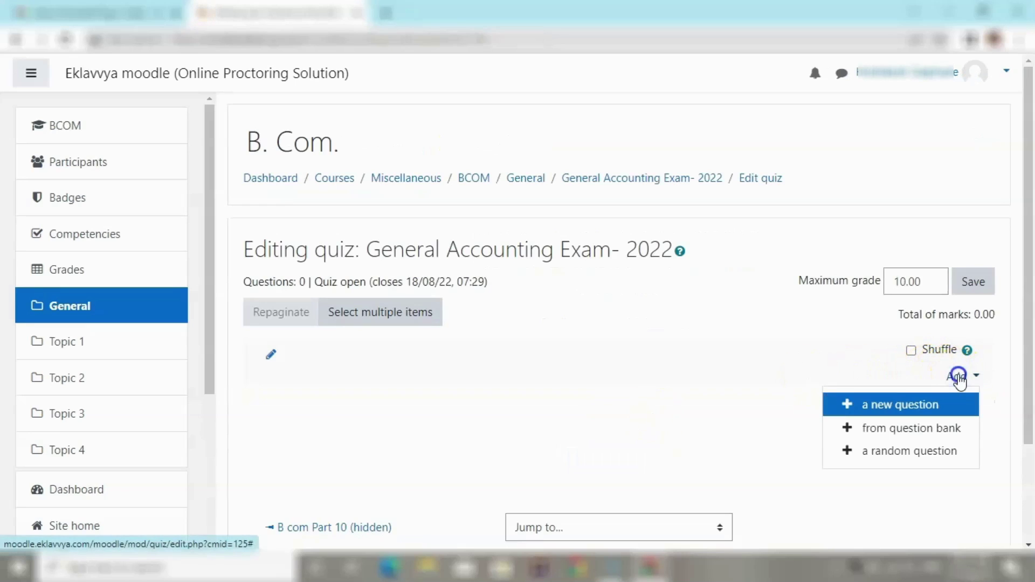
{"action": "left_click", "coordinate": [915, 431]}
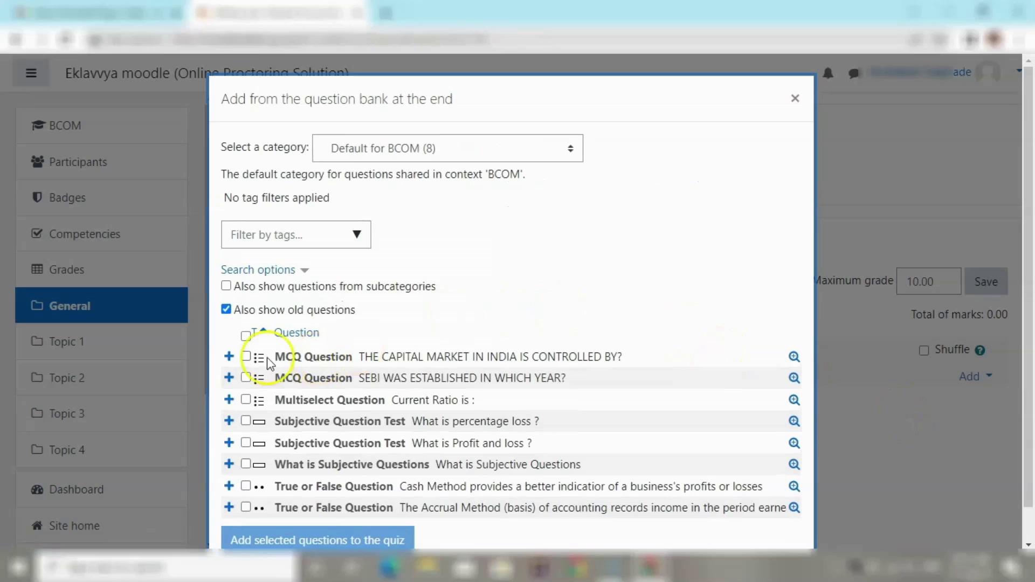
{"action": "left_click", "coordinate": [246, 357]}
{"action": "left_click", "coordinate": [246, 378]}
{"action": "left_click", "coordinate": [246, 401]}
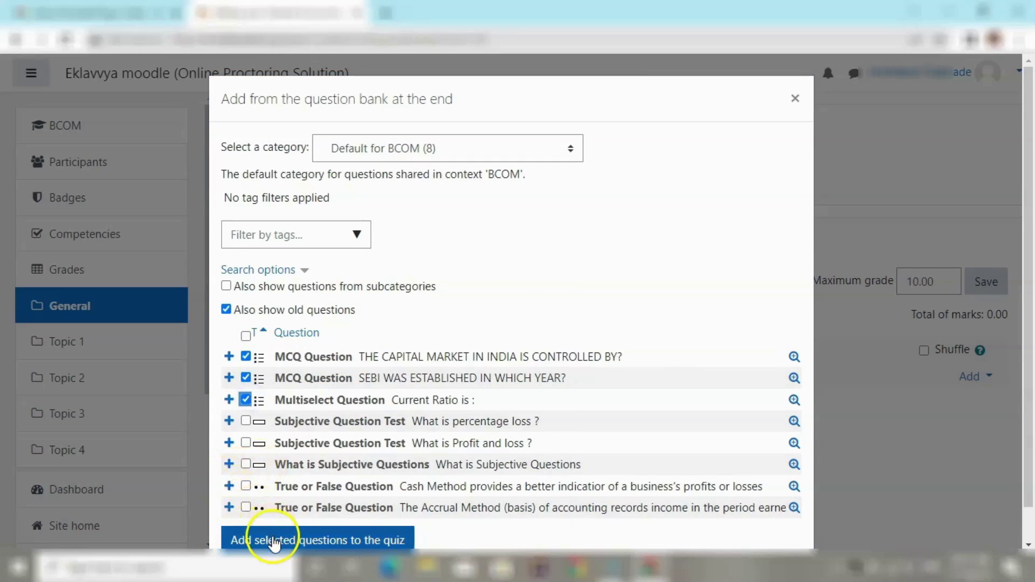
{"action": "left_click", "coordinate": [273, 541]}
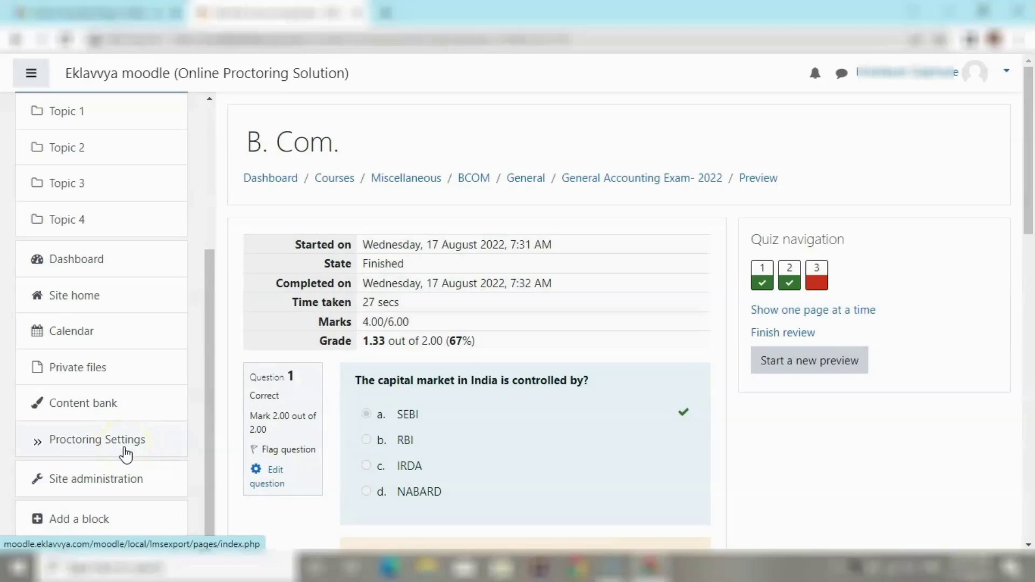
{"action": "left_click", "coordinate": [126, 455]}
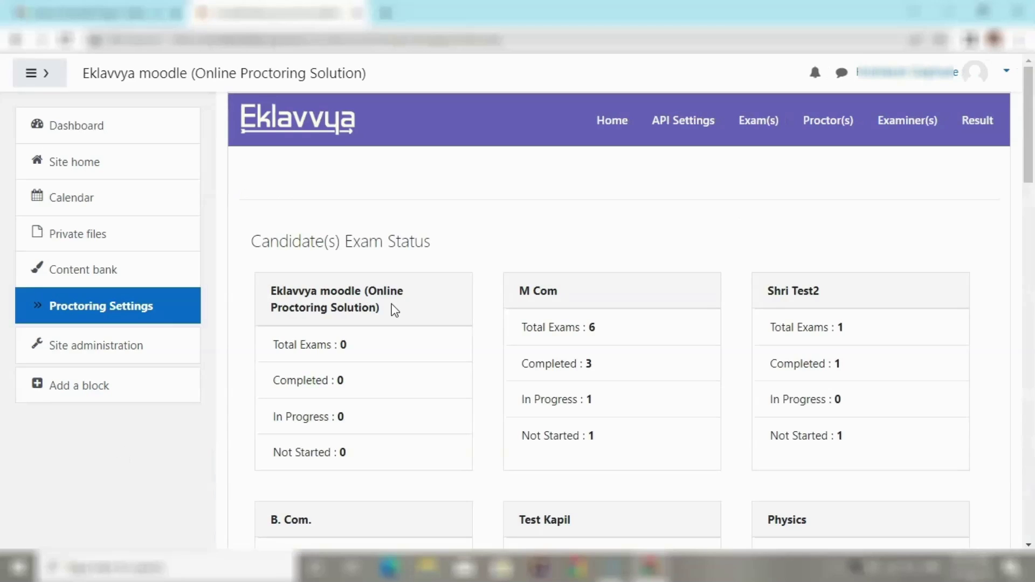
Start a new proctored exam in Exam Management for B. Com.'s General Accounting Exam- 2022
{"action": "left_click", "coordinate": [743, 129]}
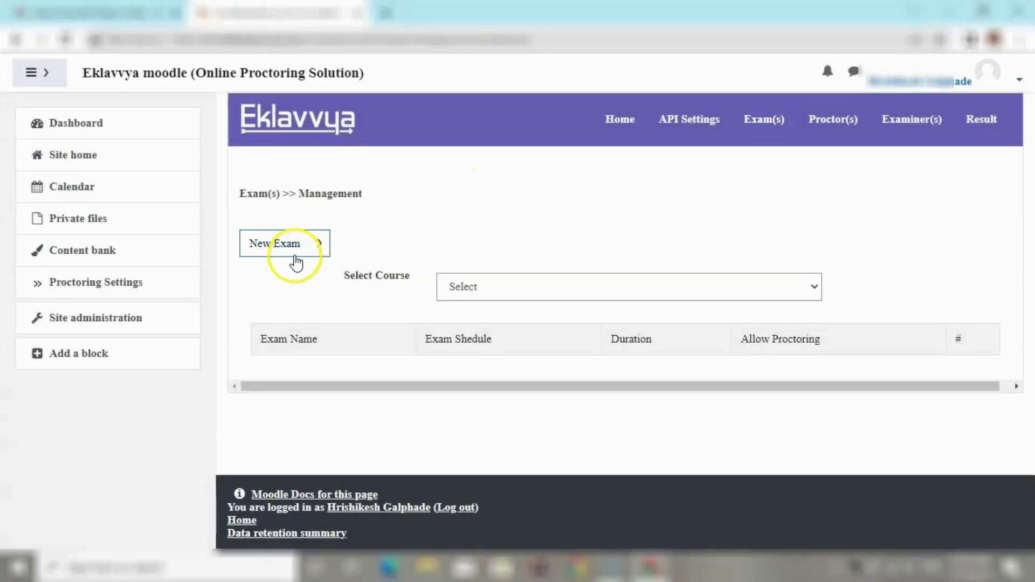
{"action": "left_click", "coordinate": [294, 254]}
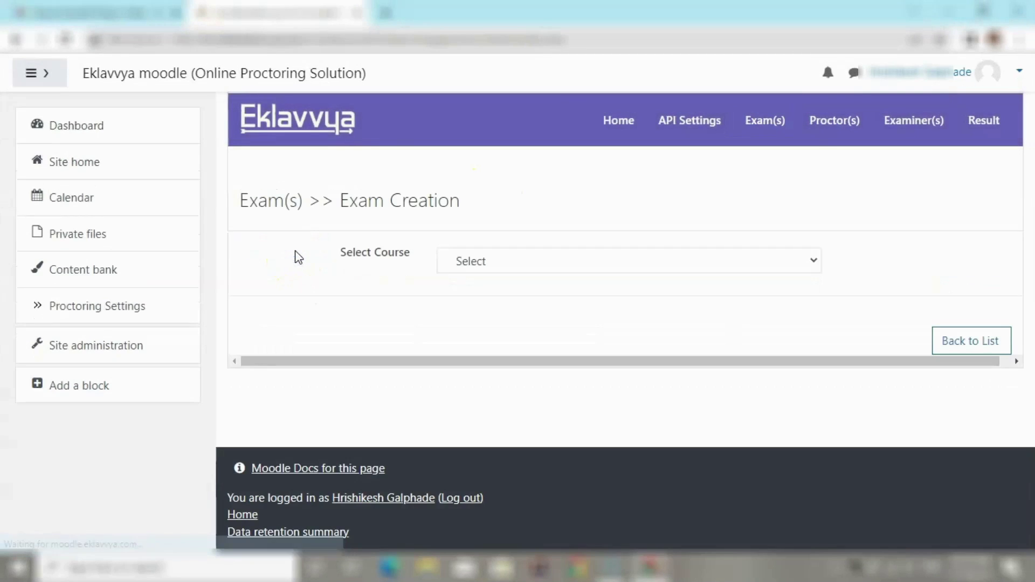
{"action": "left_click", "coordinate": [445, 265]}
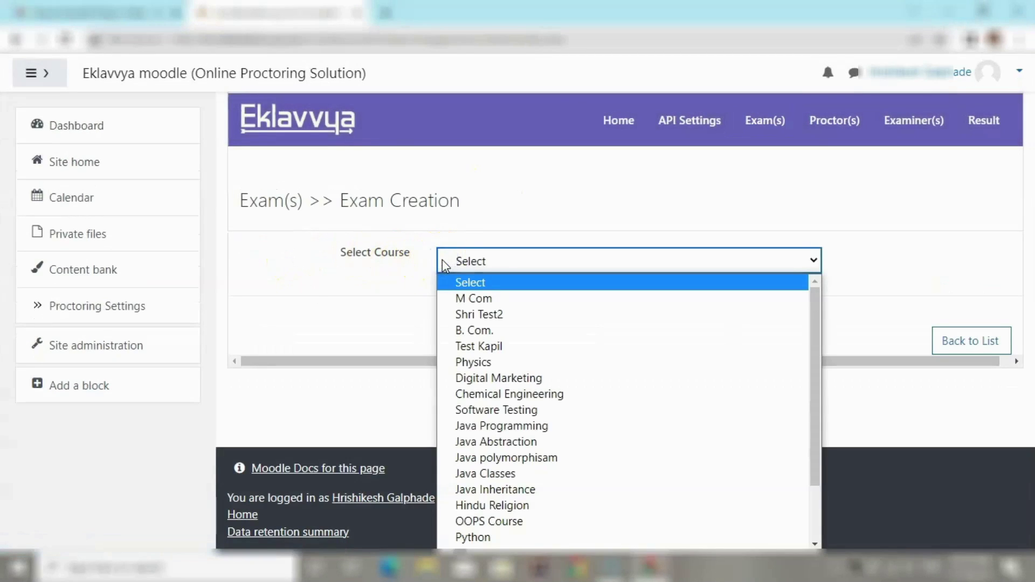
{"action": "left_click", "coordinate": [474, 330]}
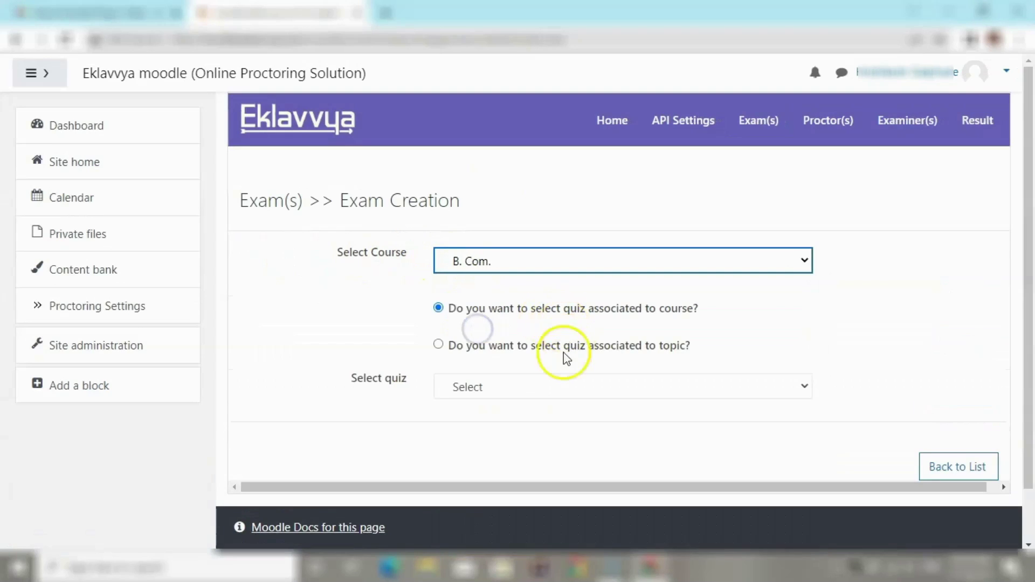
{"action": "left_click", "coordinate": [489, 386]}
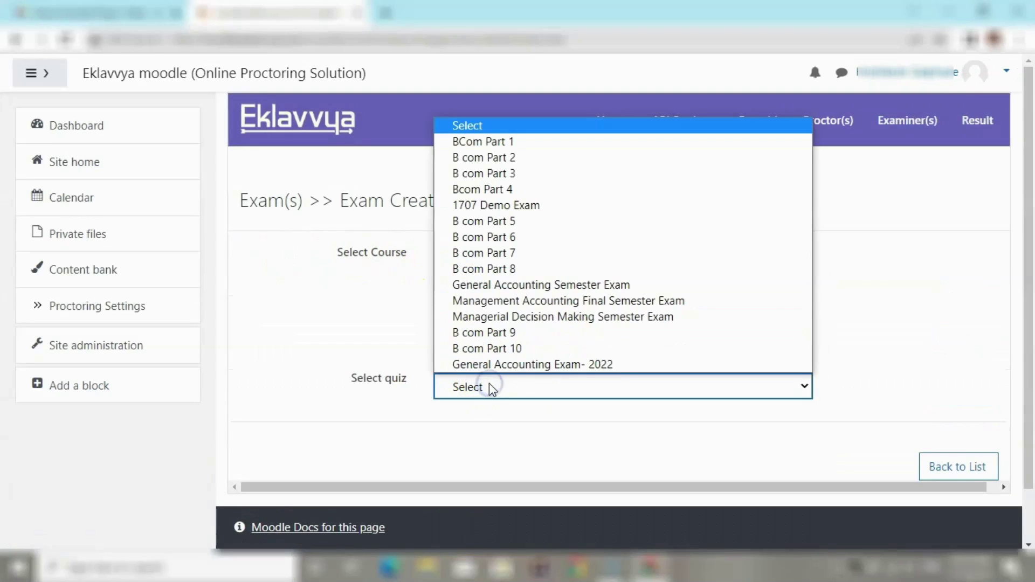
{"action": "left_click", "coordinate": [519, 367]}
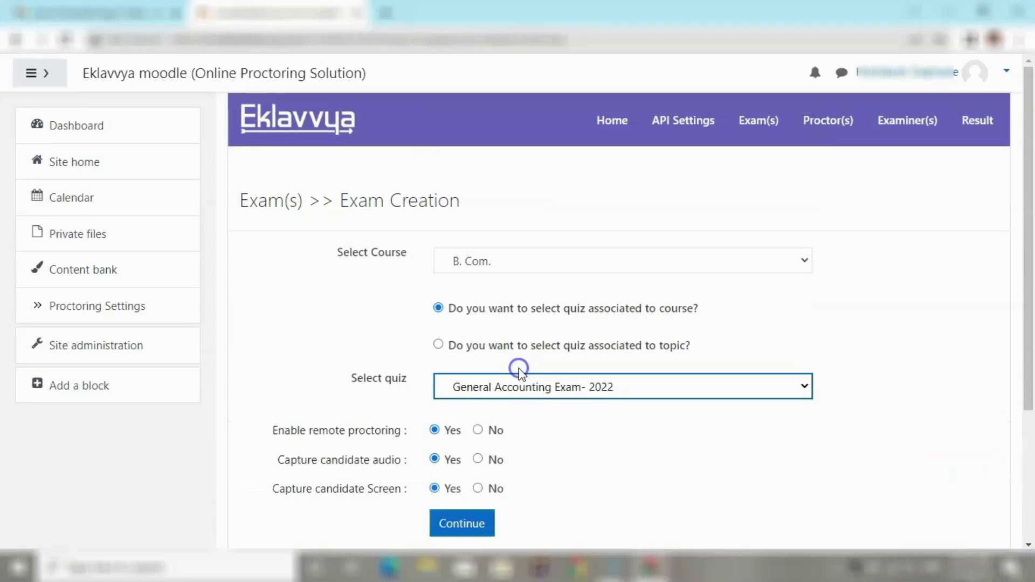
Set Enable remote proctoring to No on the exam's proctoring form
{"action": "scroll", "coordinate": [1030, 293], "scroll_direction": "down", "scroll_amount": 1}
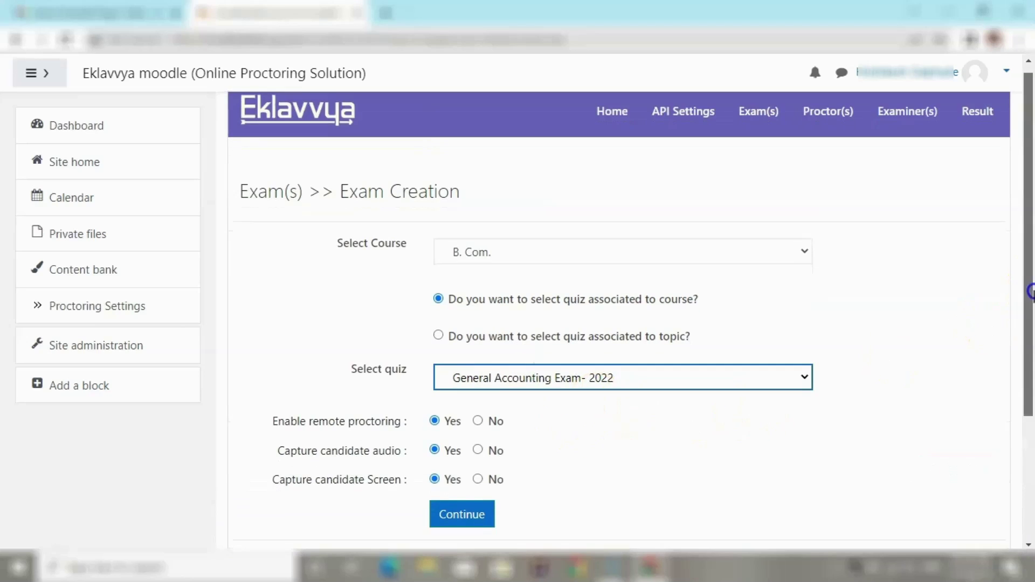
{"action": "scroll", "coordinate": [1030, 292], "scroll_direction": "down", "scroll_amount": 2}
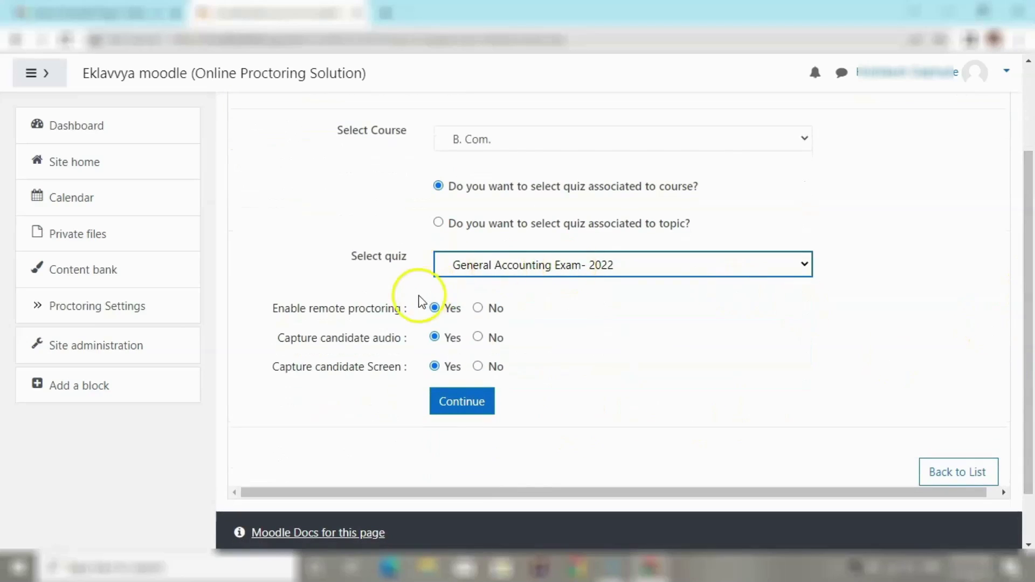
{"action": "left_click_drag", "start_coordinate": [412, 308], "coordinate": [273, 317]}
{"action": "left_click_drag", "start_coordinate": [394, 344], "coordinate": [281, 339]}
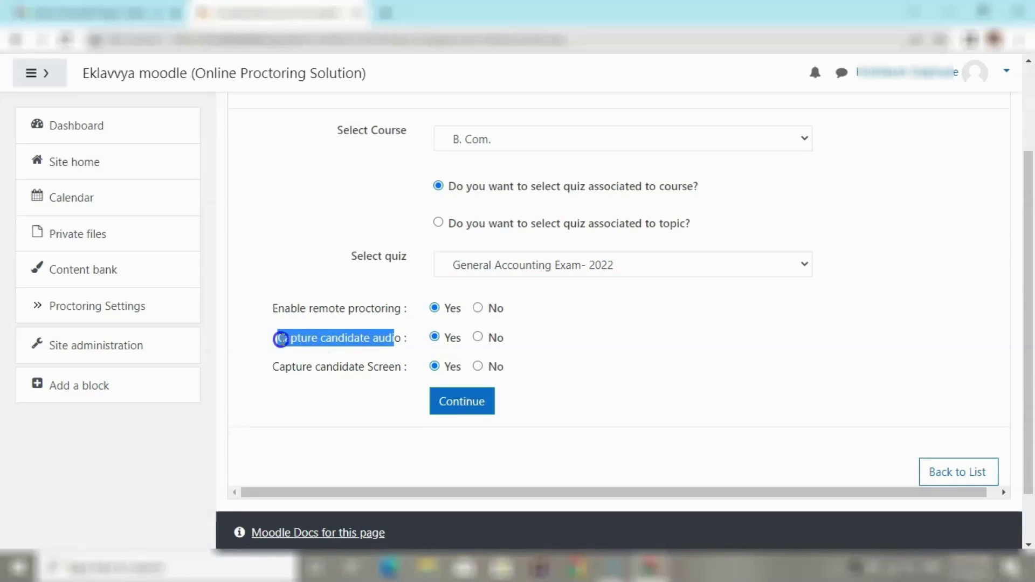
{"action": "left_click_drag", "start_coordinate": [405, 367], "coordinate": [270, 366]}
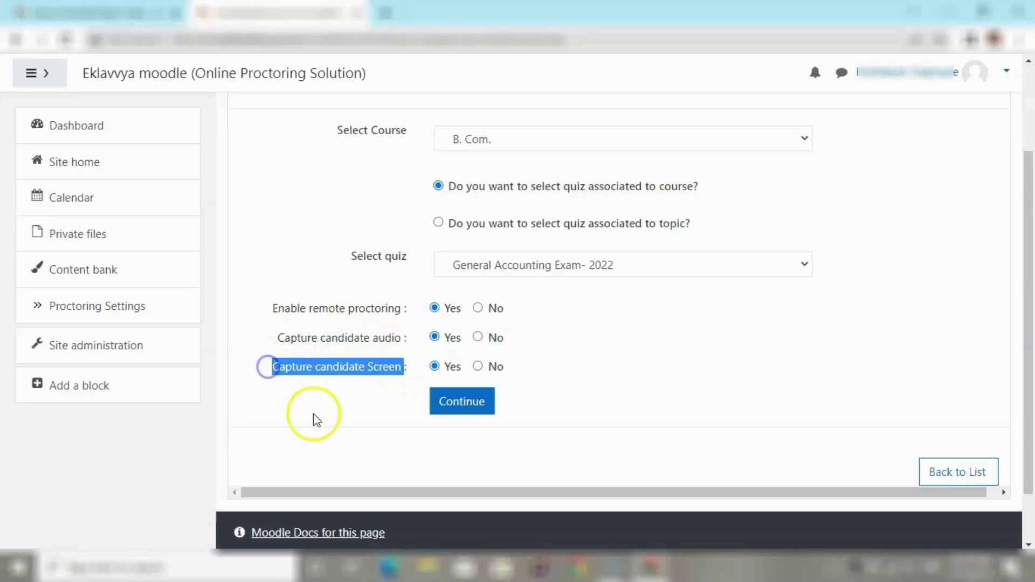
{"action": "left_click", "coordinate": [315, 416]}
{"action": "left_click", "coordinate": [477, 308]}
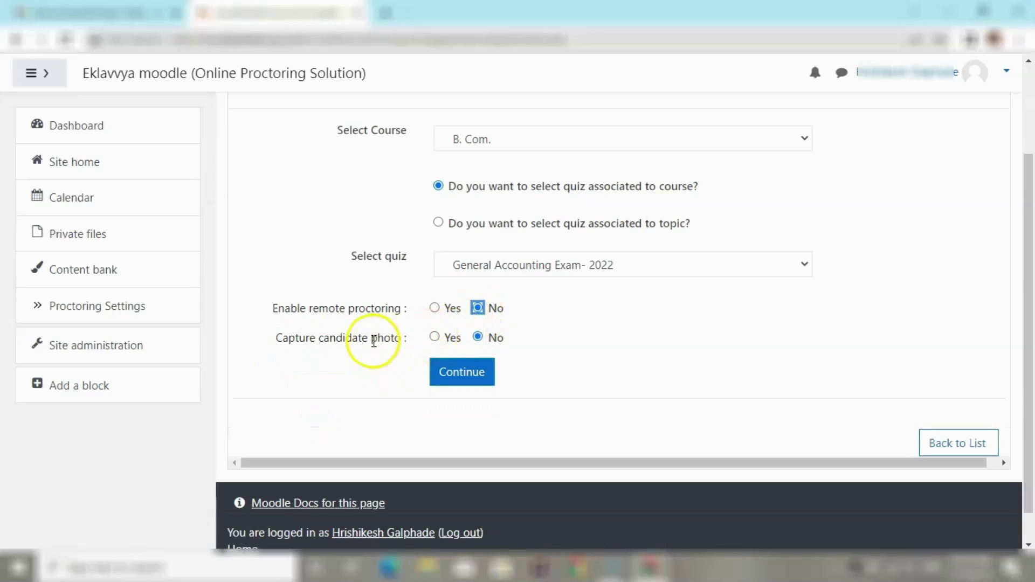
Enable photo capture at a 60 interval, re-enable remote proctoring, disable screen capture, and submit
{"action": "left_click_drag", "start_coordinate": [409, 340], "coordinate": [281, 344]}
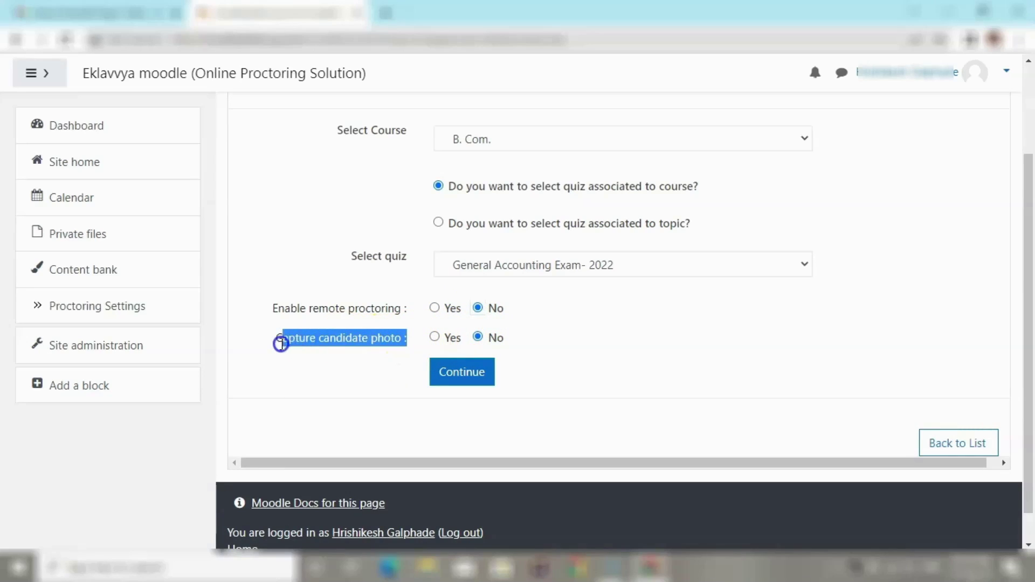
{"action": "left_click", "coordinate": [434, 338]}
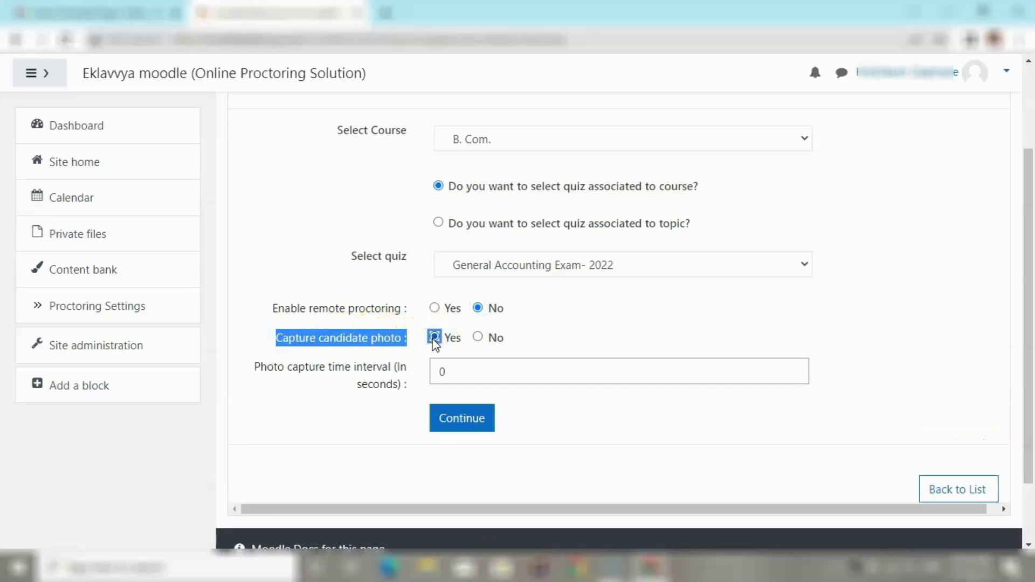
{"action": "left_click", "coordinate": [446, 374]}
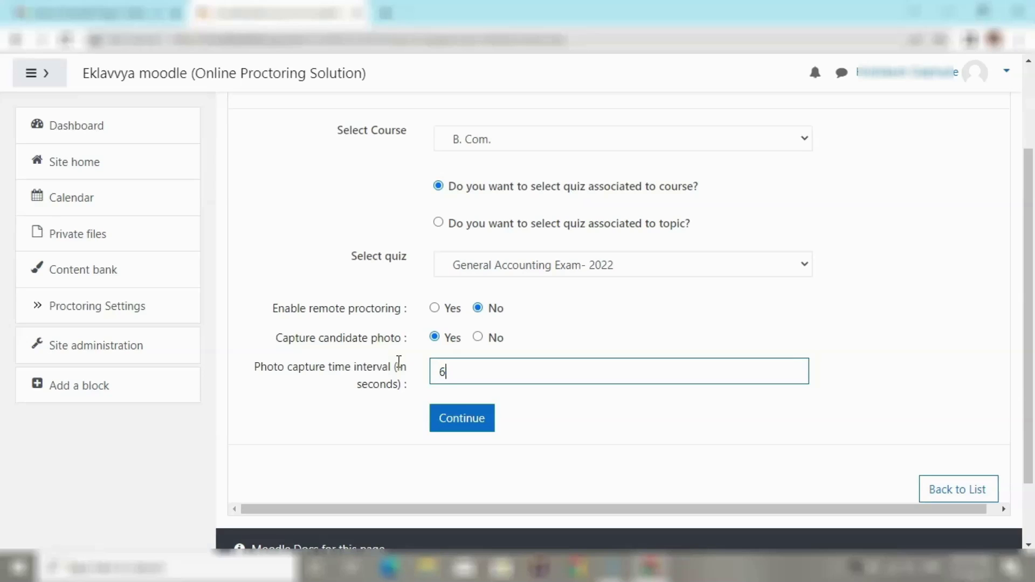
{"action": "left_click", "coordinate": [408, 343]}
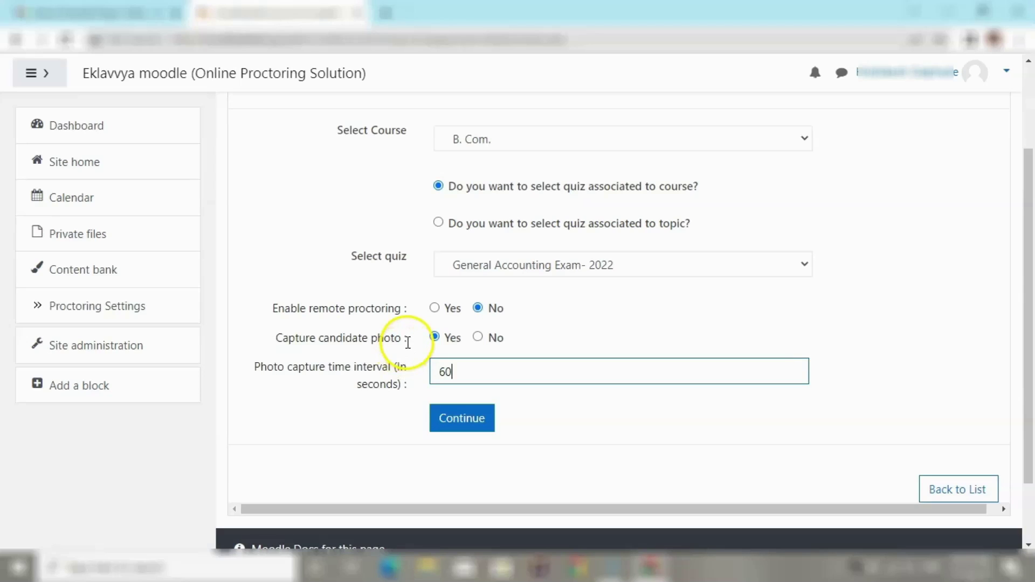
{"action": "left_click", "coordinate": [436, 308]}
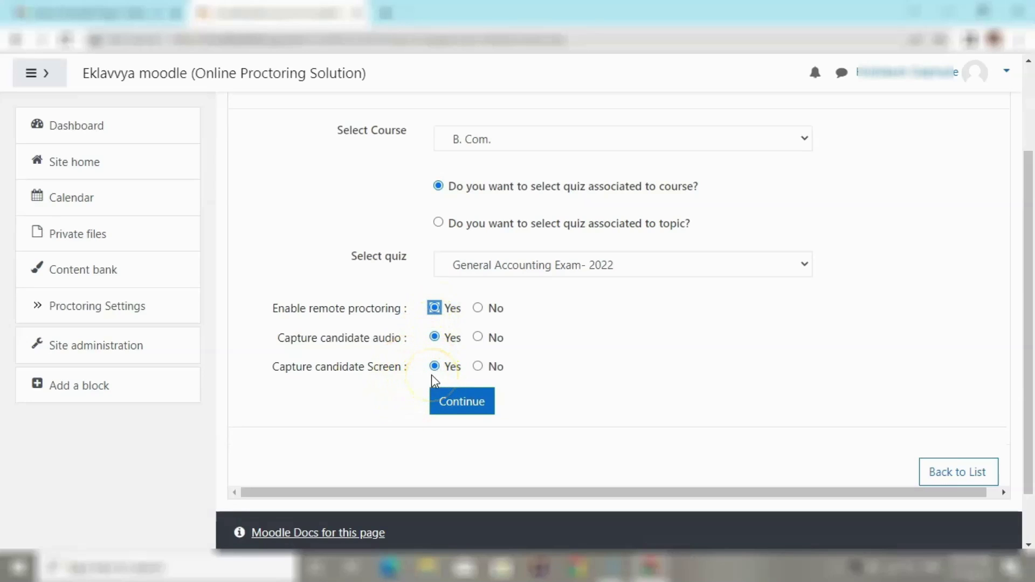
{"action": "left_click", "coordinate": [477, 367]}
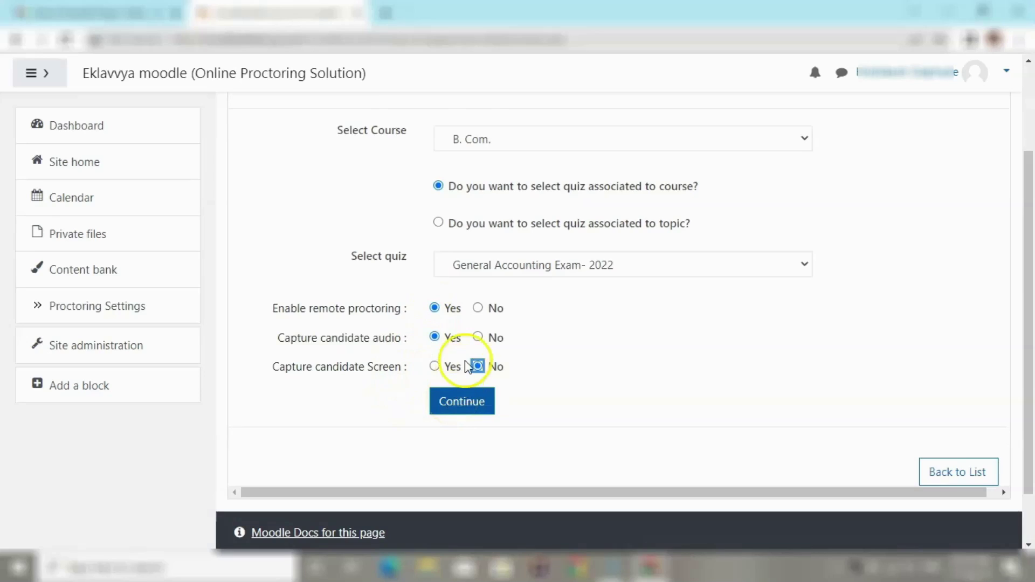
{"action": "key", "text": "Return"}
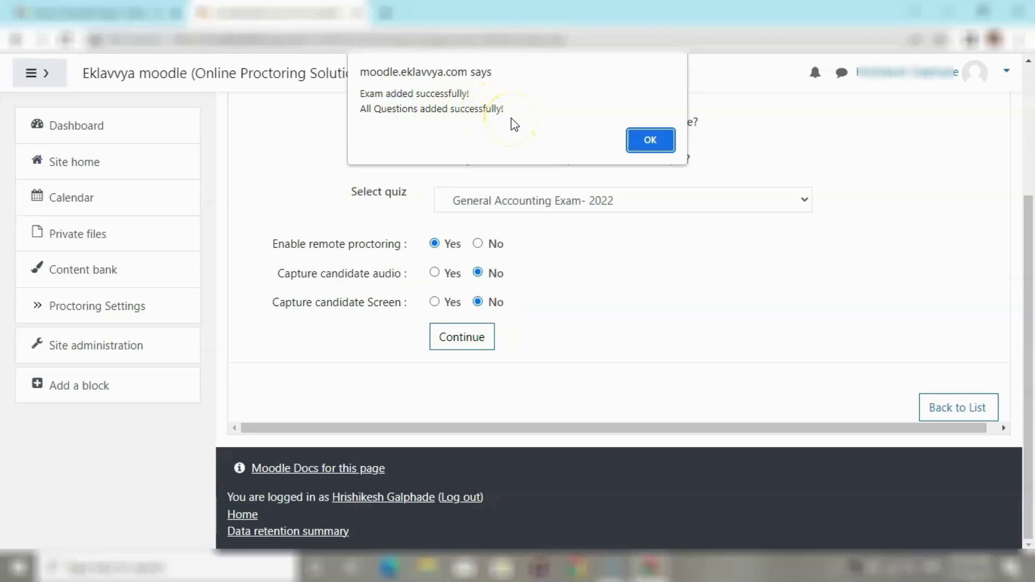
Register a new proctor under Proctor(s), dismissing the exam-added and proctor-registered alerts
{"action": "left_click", "coordinate": [644, 141]}
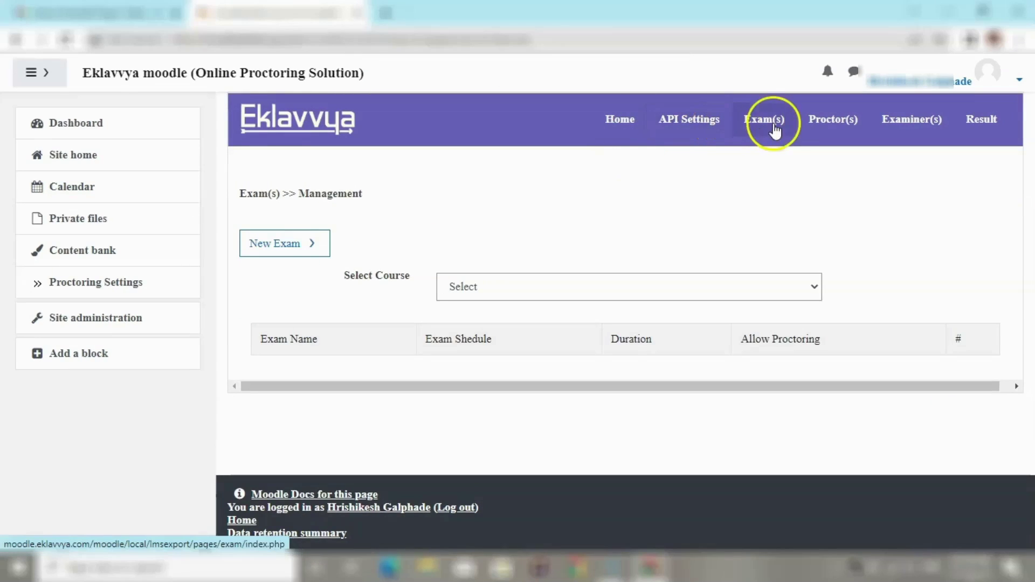
{"action": "left_click", "coordinate": [814, 125]}
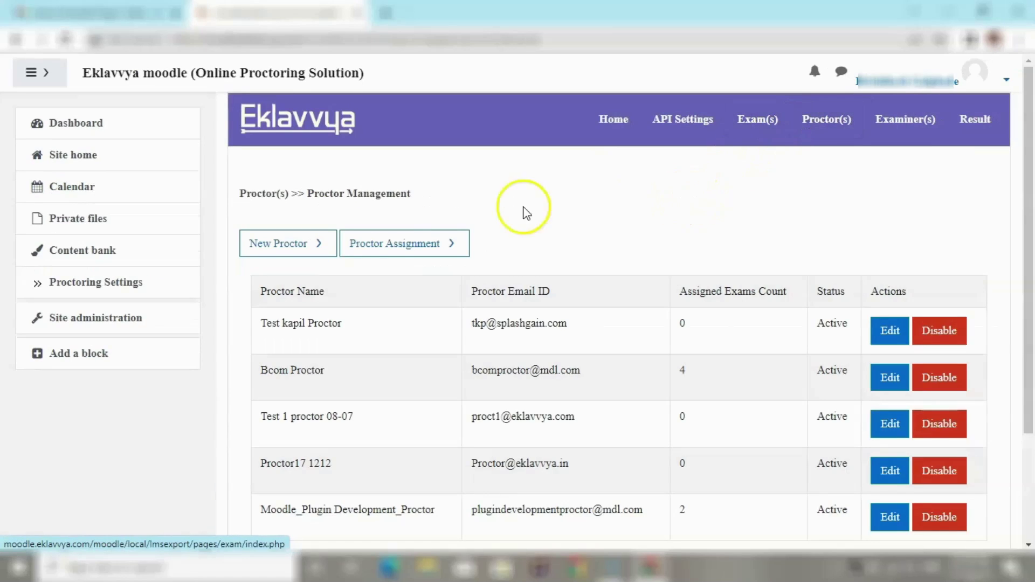
{"action": "left_click", "coordinate": [309, 246]}
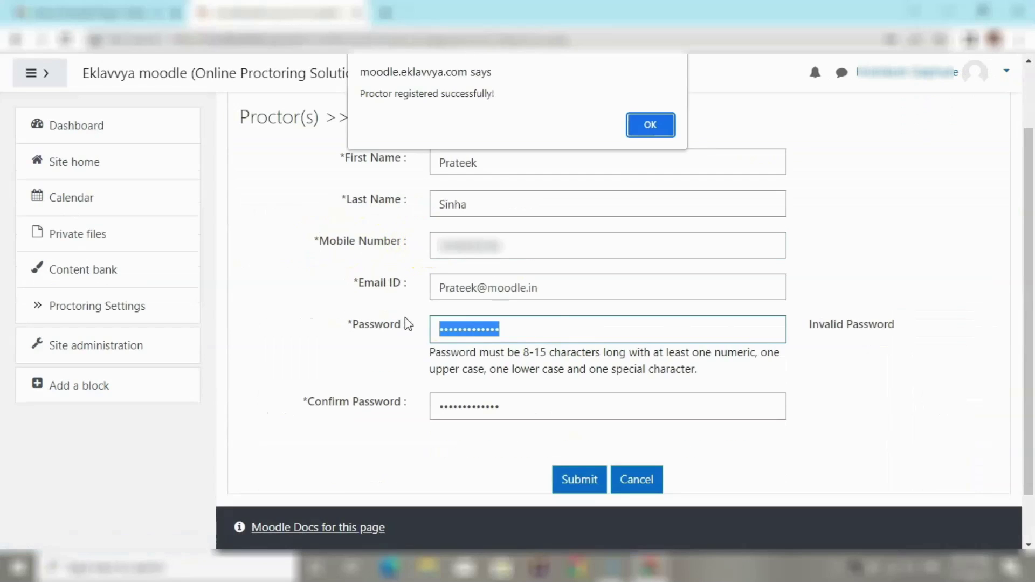
{"action": "left_click", "coordinate": [636, 127]}
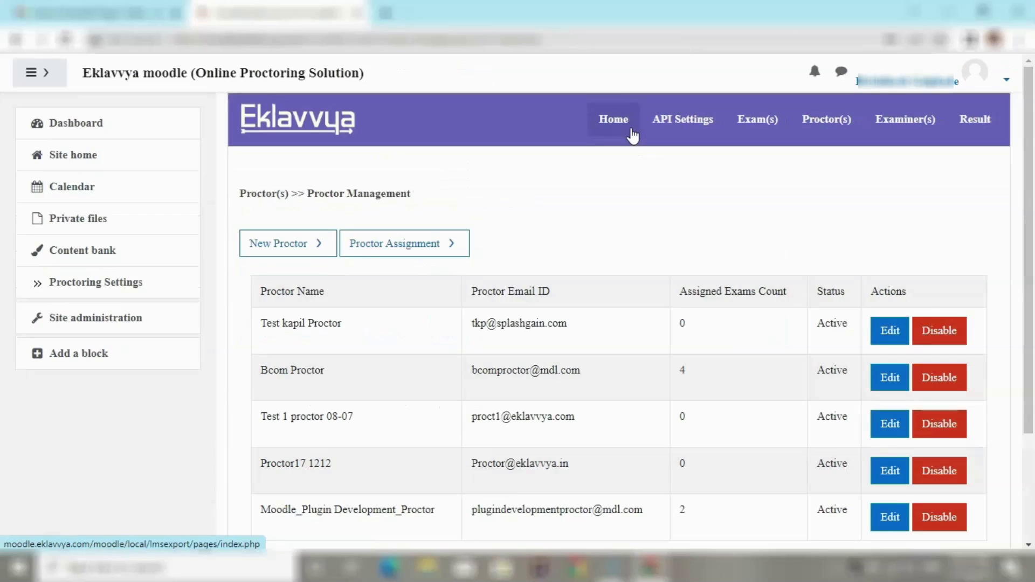
{"action": "left_click", "coordinate": [416, 253]}
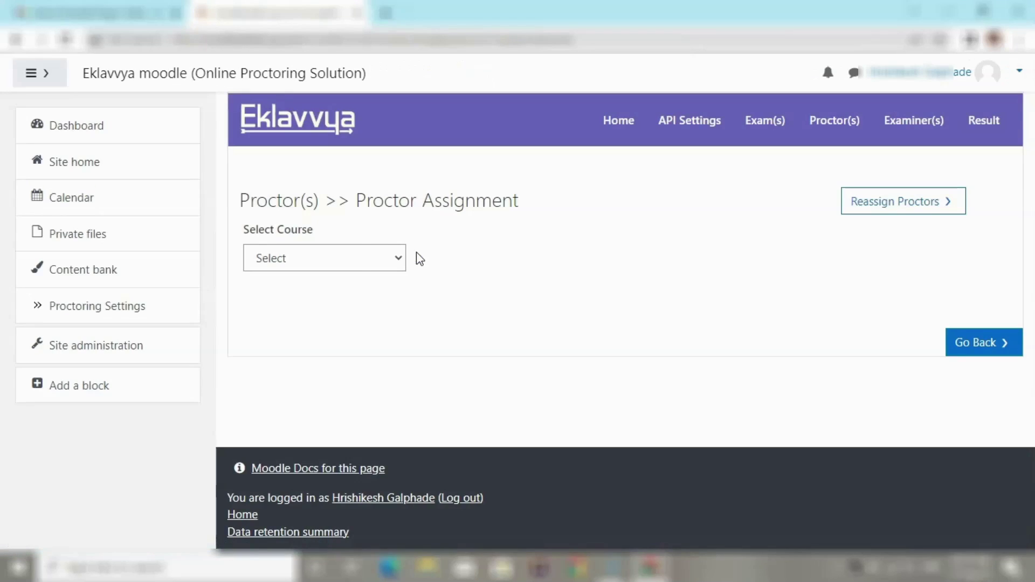
Select B. Com., General Accounting Exam- 2022 and the 17 Aug 2022 schedule, and mark both students
{"action": "left_click", "coordinate": [378, 267]}
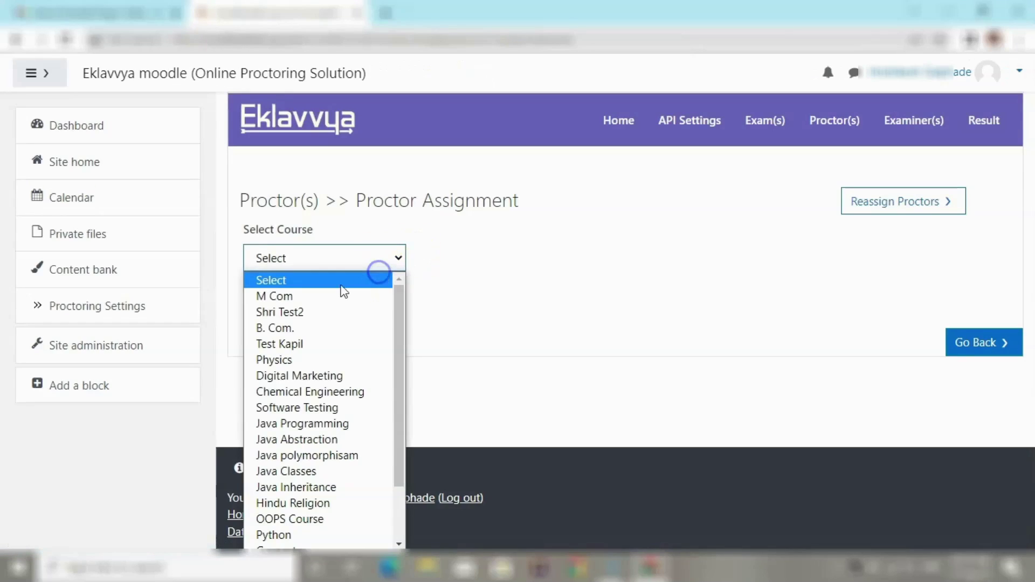
{"action": "left_click", "coordinate": [335, 327]}
{"action": "left_click", "coordinate": [464, 263]}
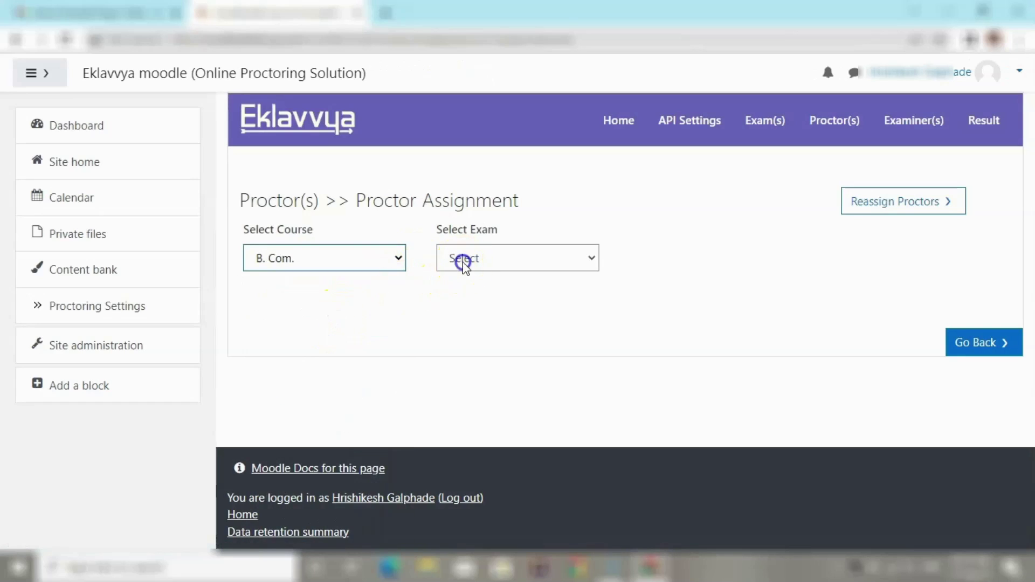
{"action": "left_click", "coordinate": [533, 487]}
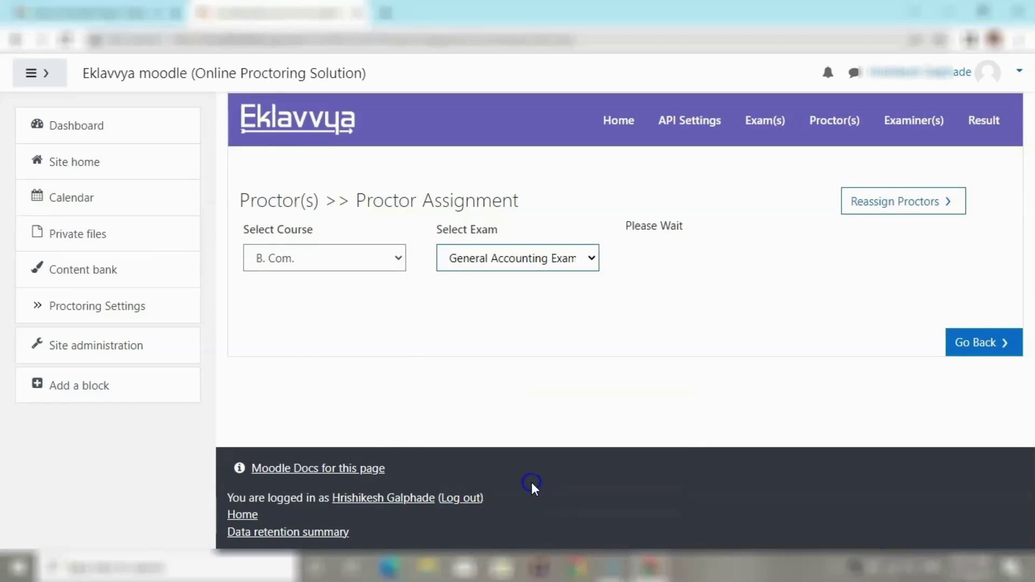
{"action": "left_click", "coordinate": [637, 258]}
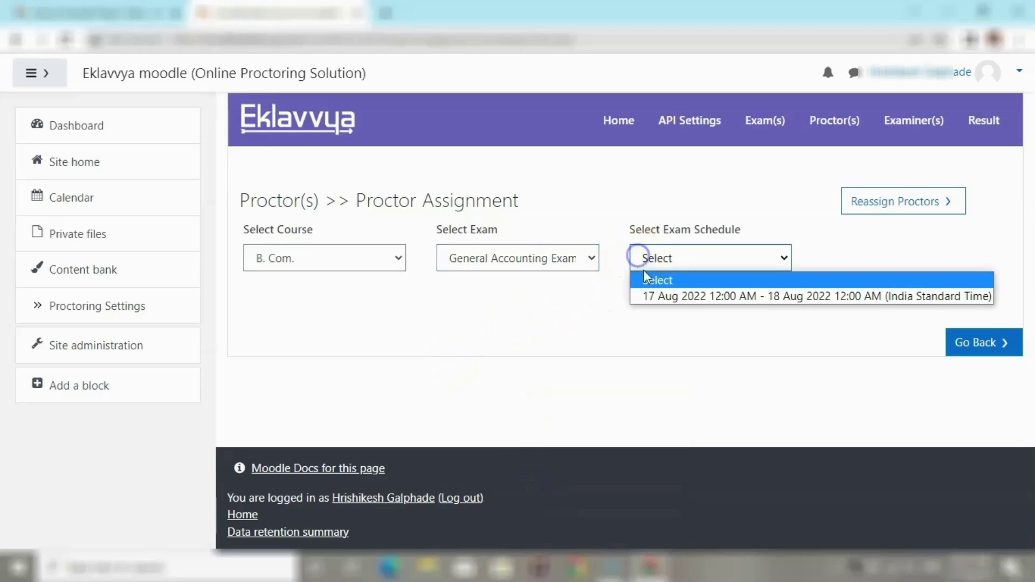
{"action": "left_click", "coordinate": [677, 296]}
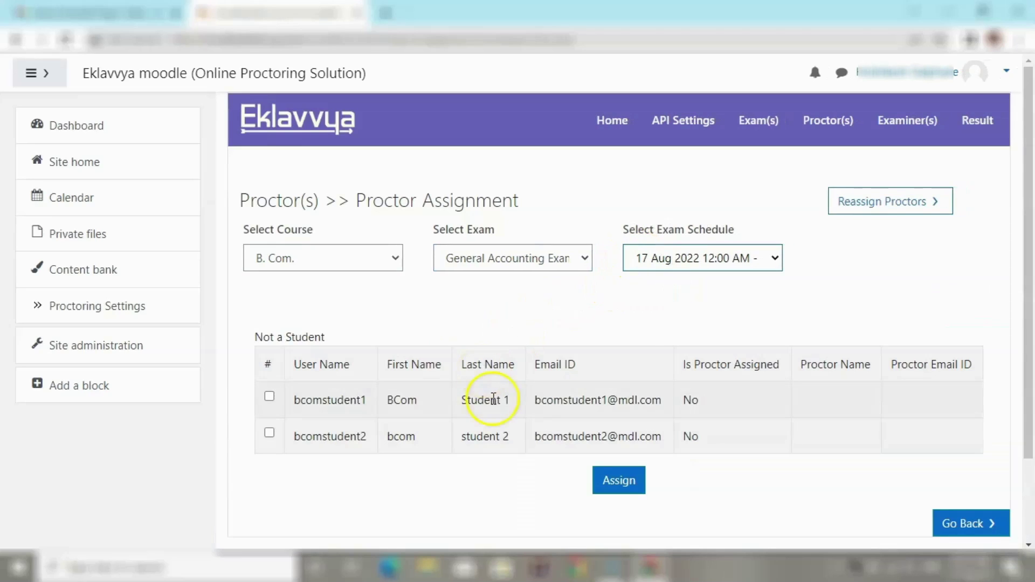
{"action": "left_click", "coordinate": [269, 398]}
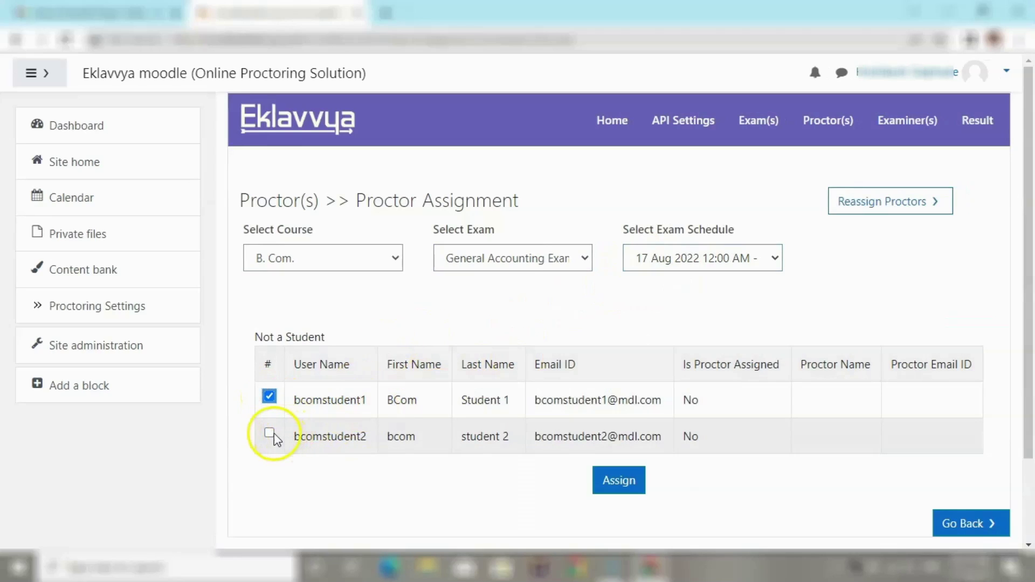
{"action": "left_click", "coordinate": [270, 432]}
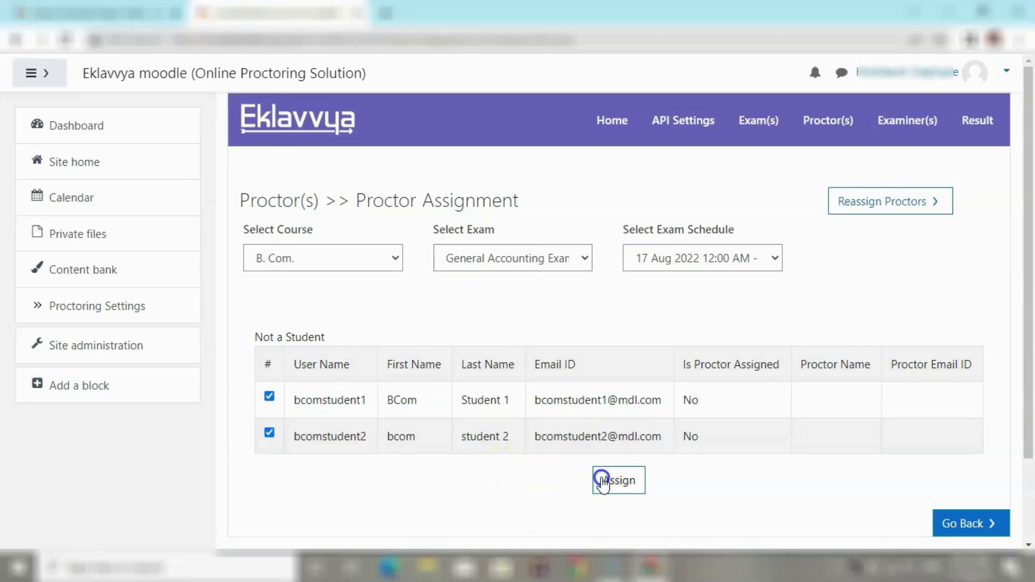
Assign the newly registered proctor to both marked students and dismiss the success alert
{"action": "left_click", "coordinate": [605, 478]}
{"action": "left_click", "coordinate": [531, 175]}
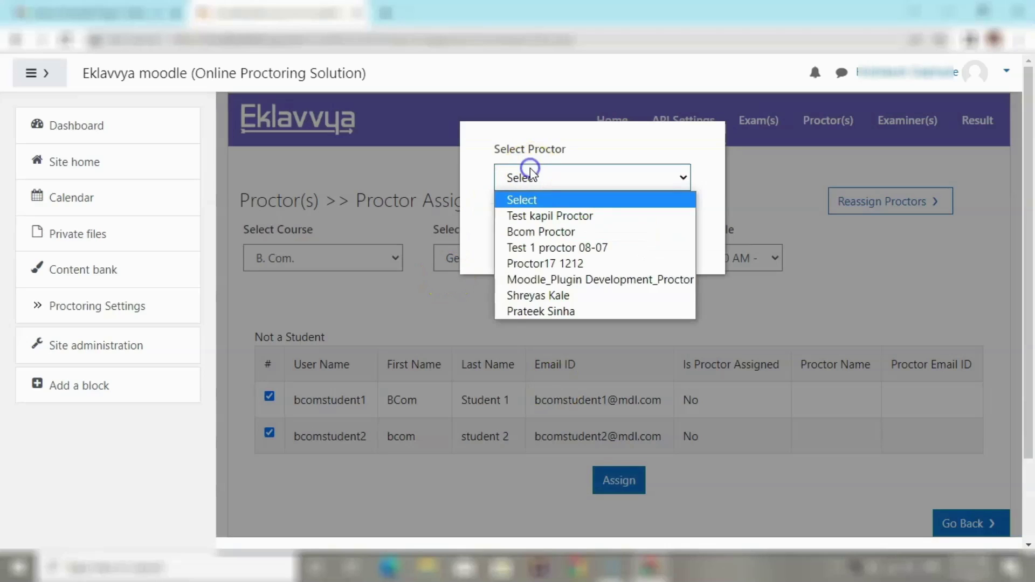
{"action": "left_click", "coordinate": [536, 295]}
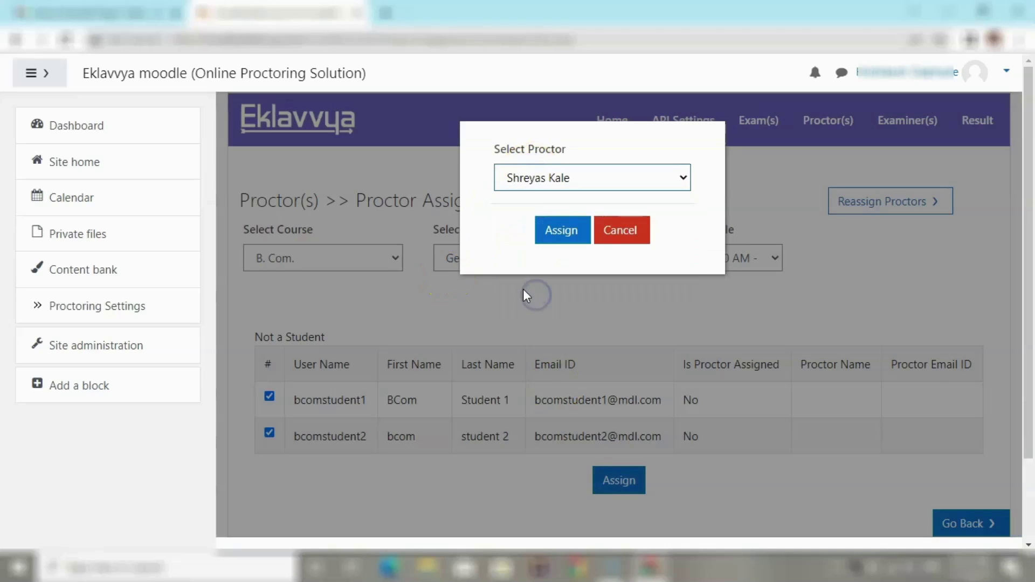
{"action": "left_click", "coordinate": [517, 183]}
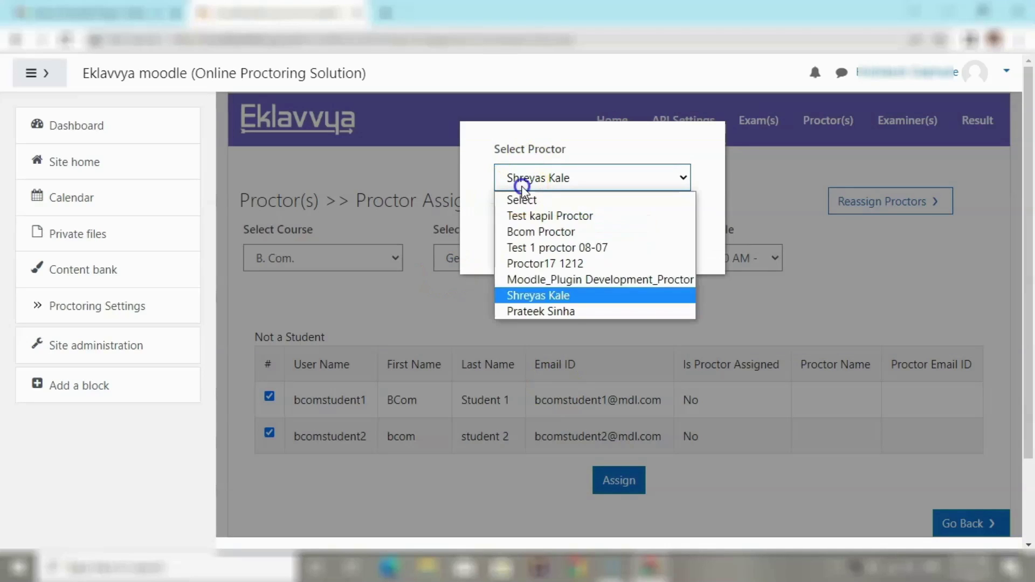
{"action": "left_click", "coordinate": [546, 311]}
{"action": "left_click", "coordinate": [547, 229]}
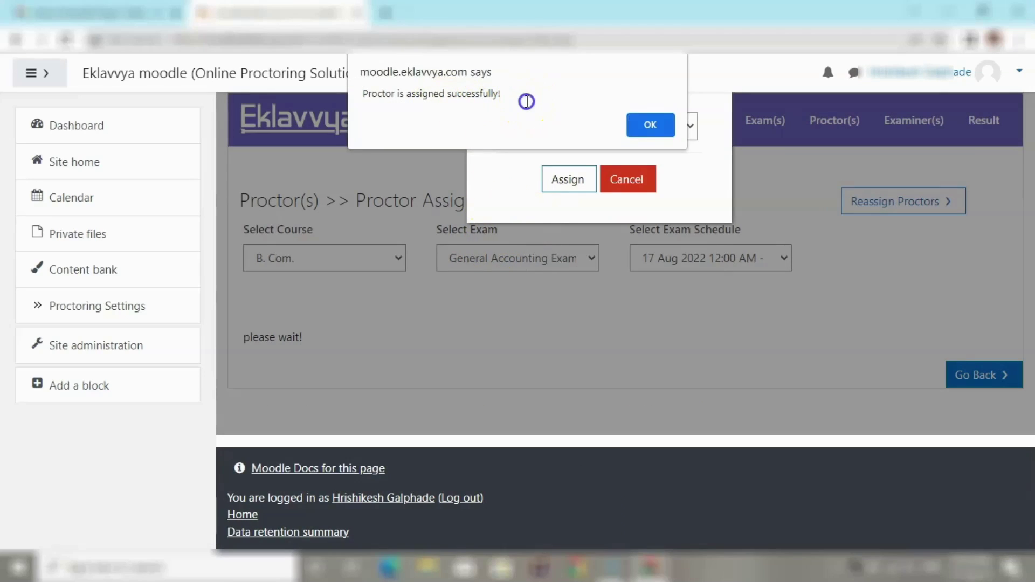
{"action": "left_click_drag", "start_coordinate": [466, 89], "coordinate": [397, 100]}
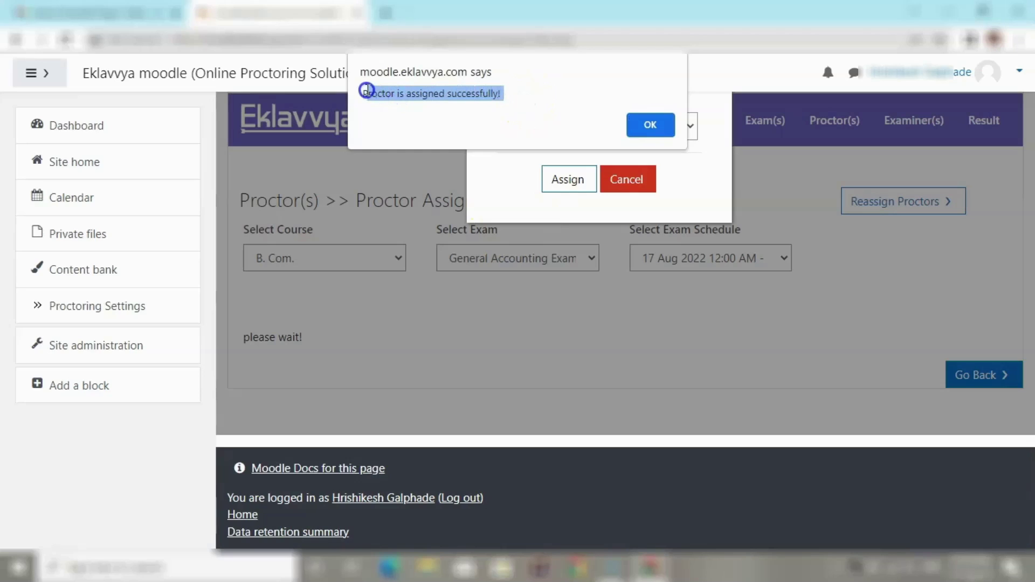
{"action": "left_click", "coordinate": [645, 124]}
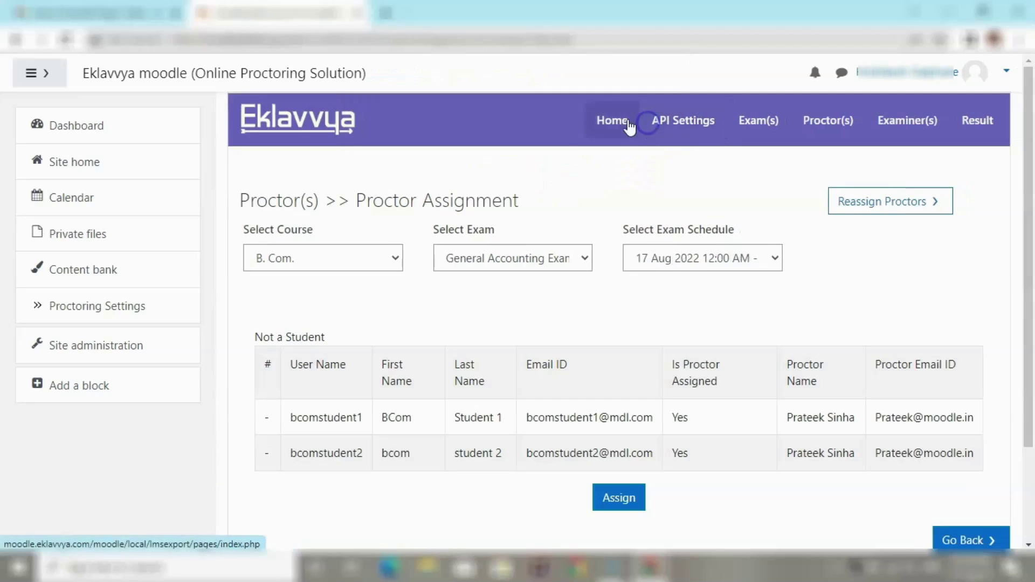
Log out of the administrator account and sign in with the first B. Com. student's credentials
{"action": "scroll", "coordinate": [1022, 250], "scroll_direction": "down", "scroll_amount": 2}
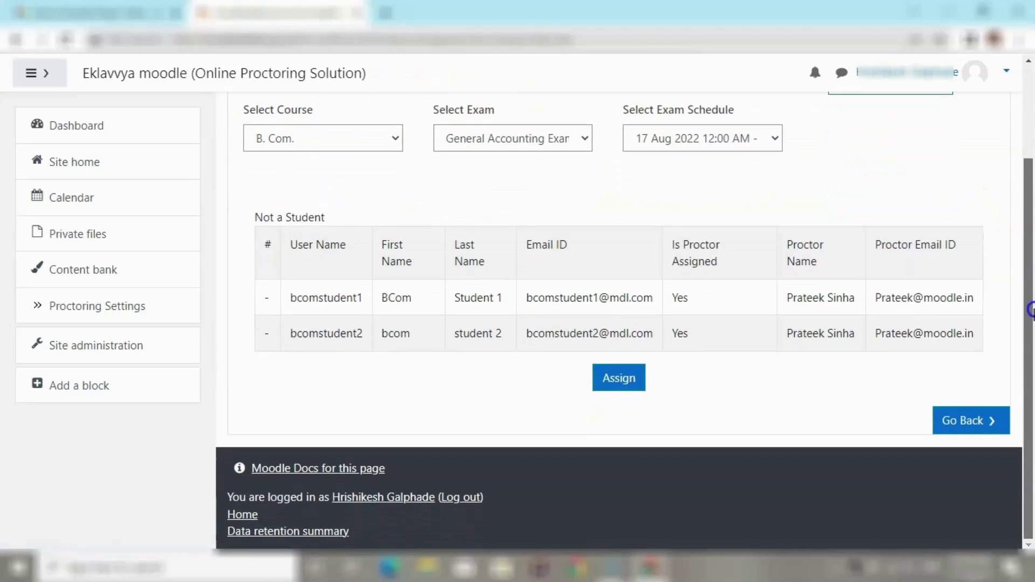
{"action": "scroll", "coordinate": [1032, 311], "scroll_direction": "up", "scroll_amount": 2}
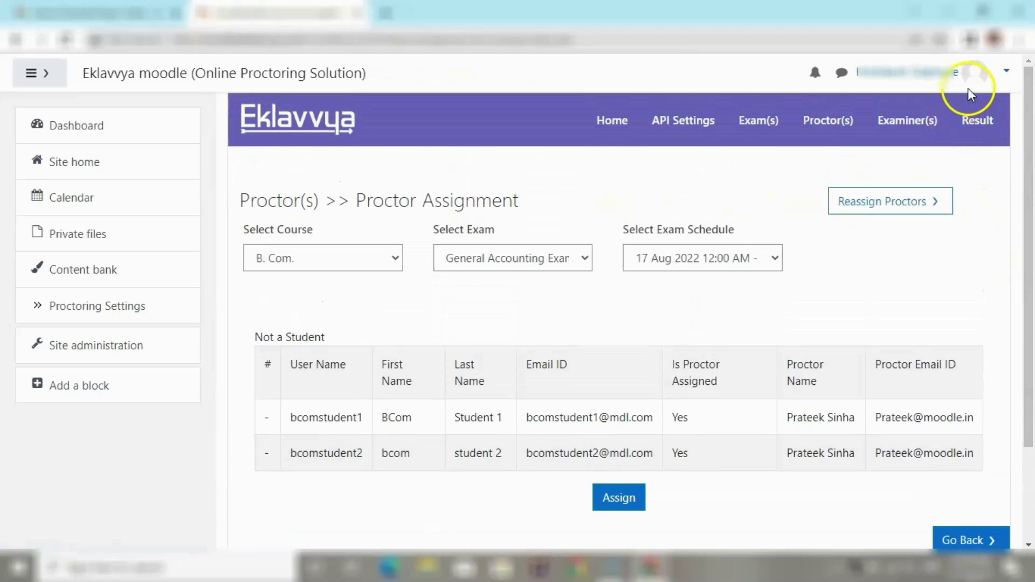
{"action": "left_click", "coordinate": [976, 73]}
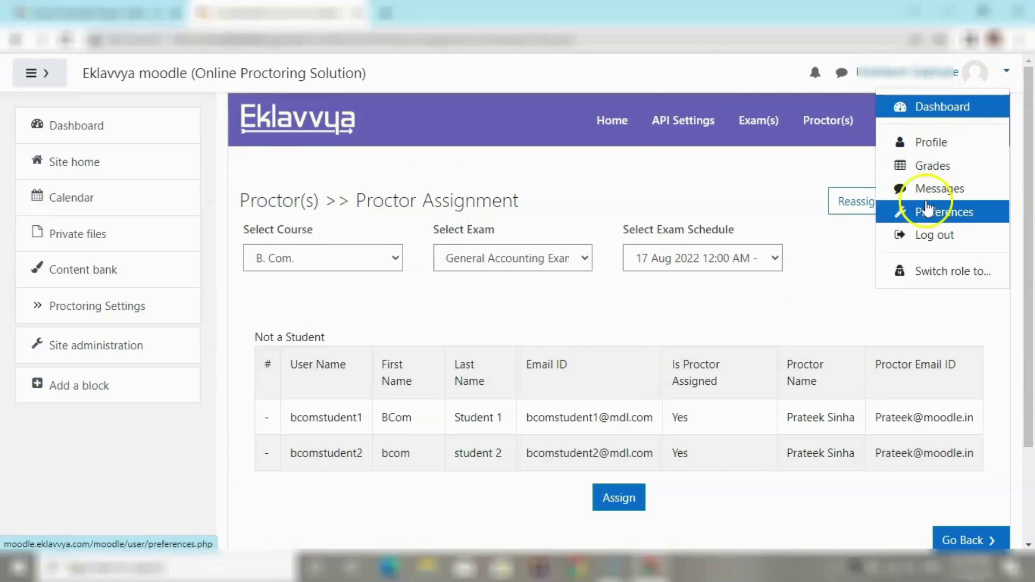
{"action": "left_click", "coordinate": [948, 244]}
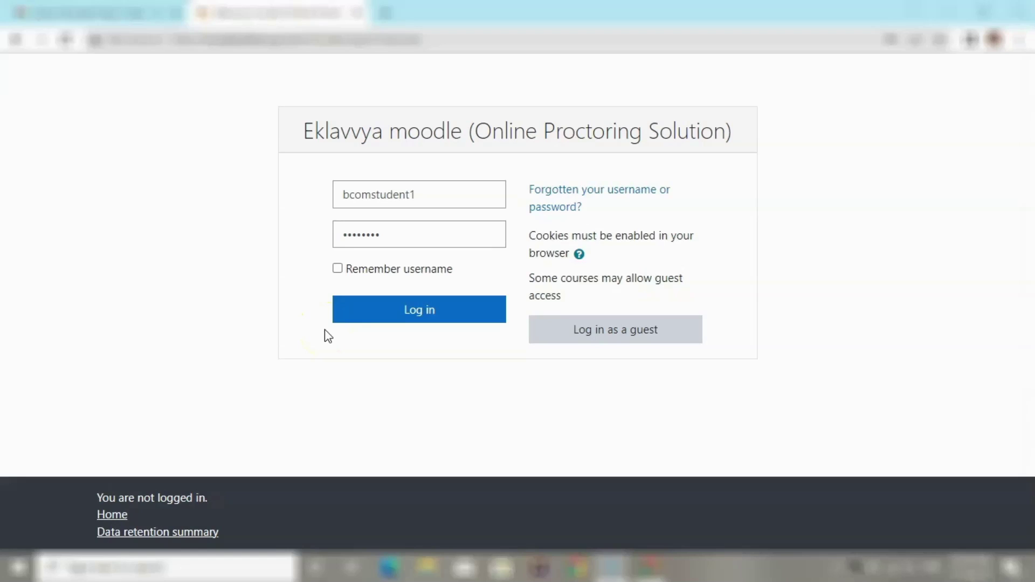
{"action": "left_click", "coordinate": [372, 313]}
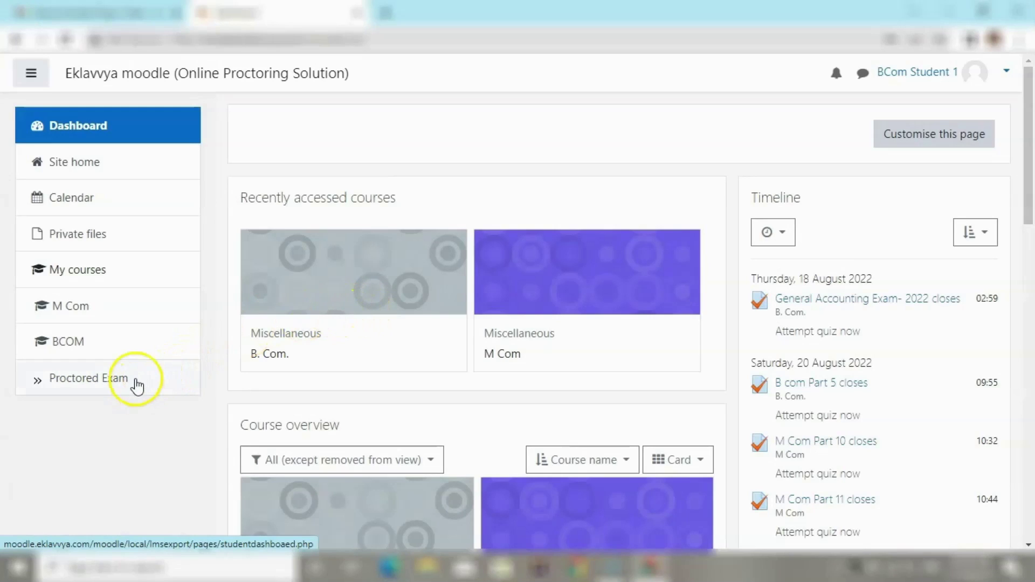
Filter Proctored Exam to B. Com. and Yet To Start, then proceed with General Accounting Exam-2022
{"action": "left_click", "coordinate": [138, 384]}
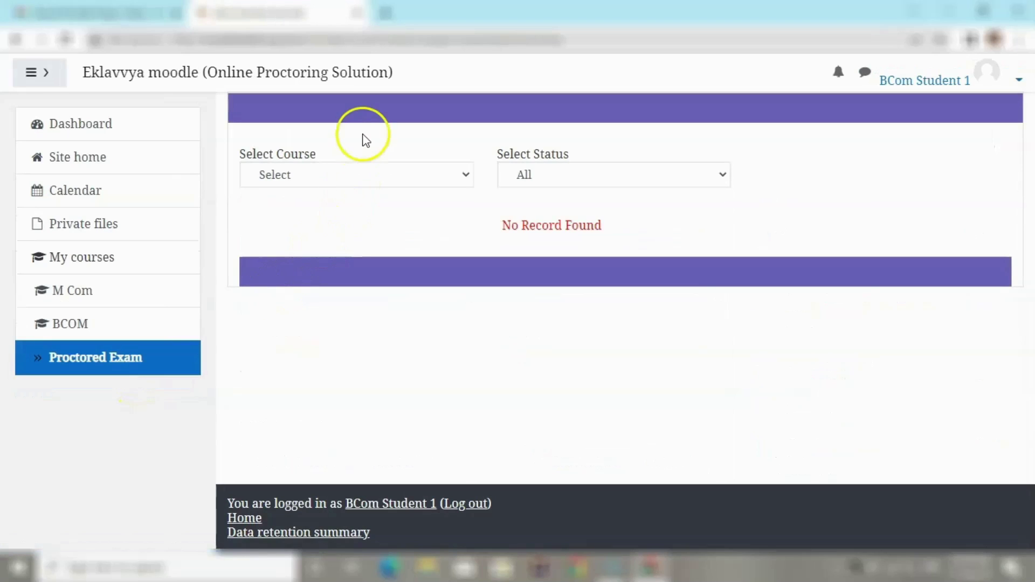
{"action": "left_click", "coordinate": [333, 178]}
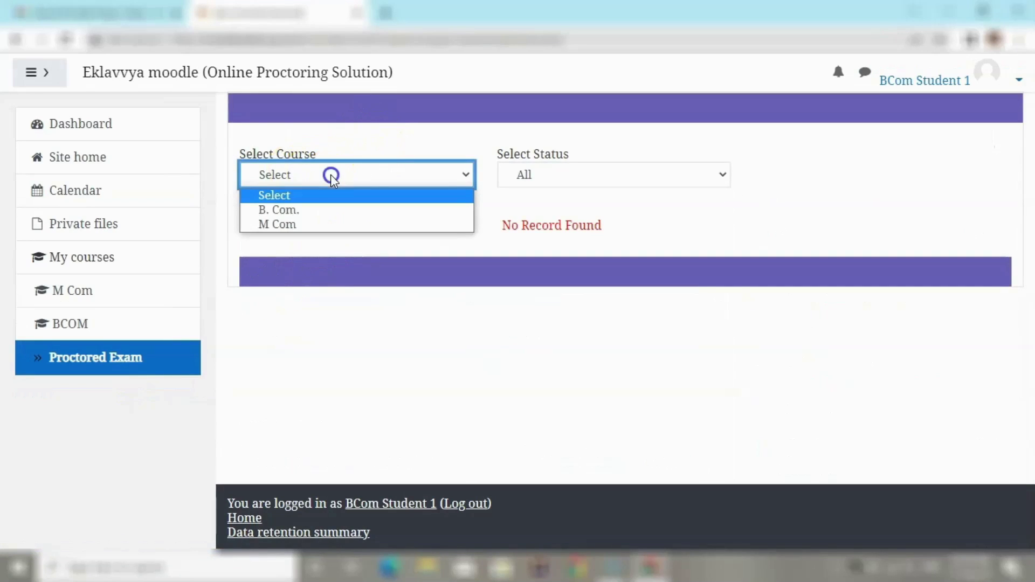
{"action": "left_click", "coordinate": [321, 214]}
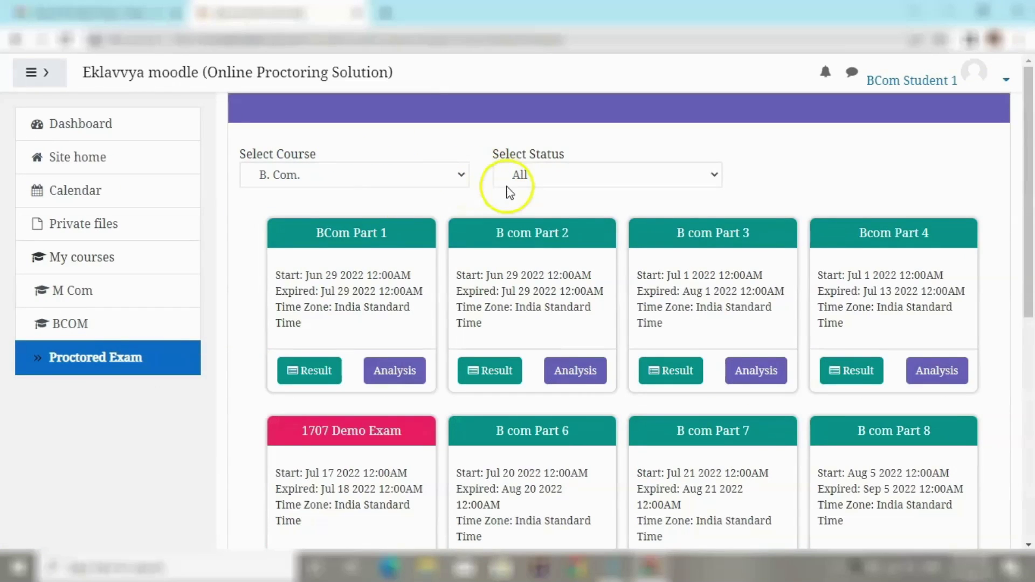
{"action": "left_click", "coordinate": [509, 186]}
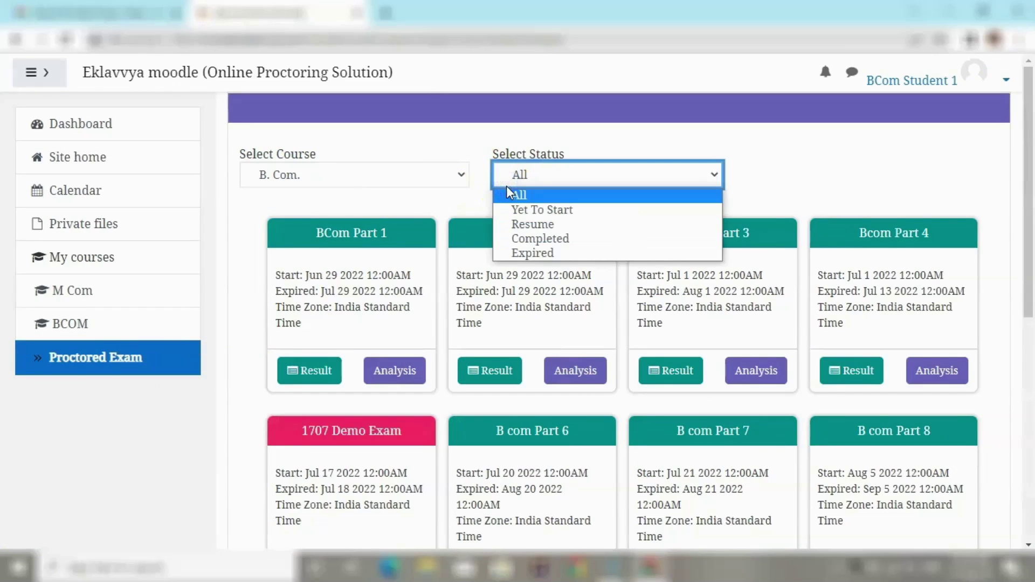
{"action": "left_click", "coordinate": [526, 211]}
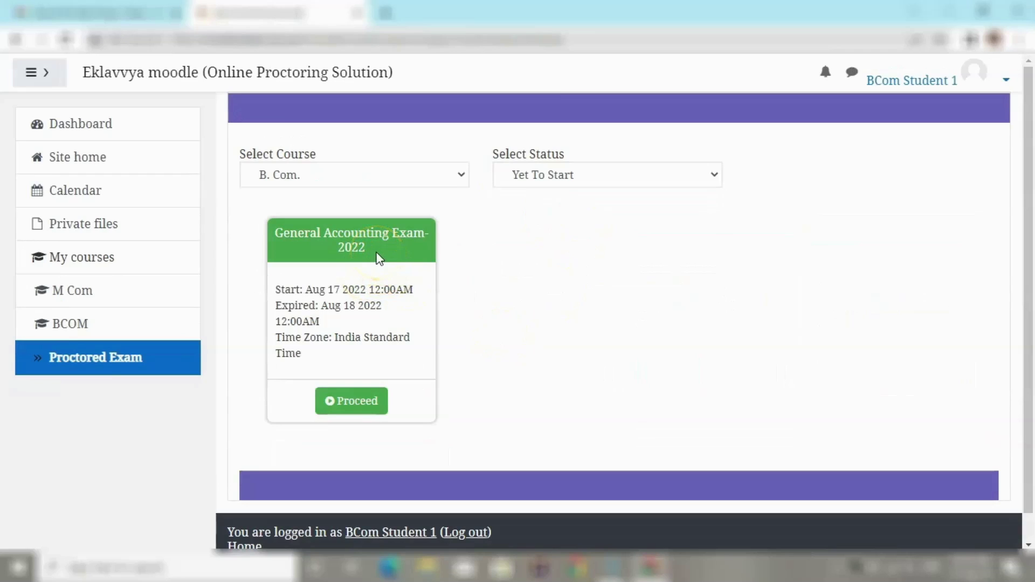
{"action": "left_click_drag", "start_coordinate": [321, 232], "coordinate": [289, 231]}
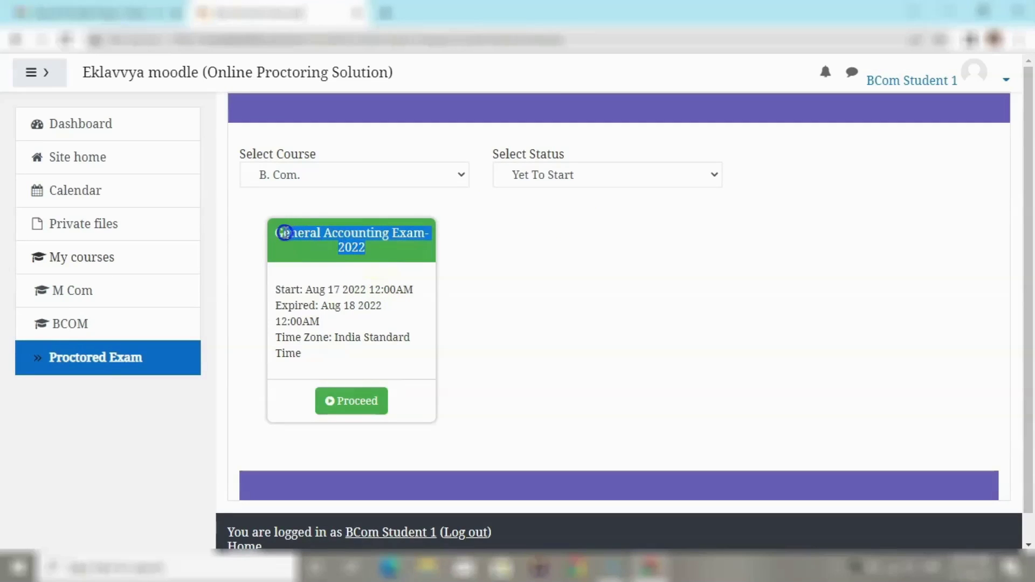
{"action": "left_click", "coordinate": [403, 296]}
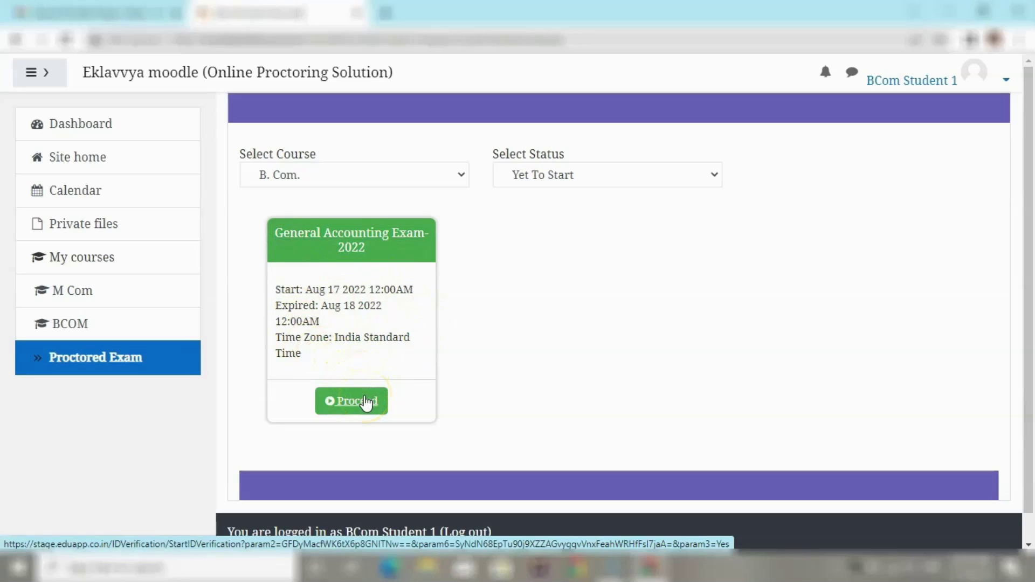
{"action": "left_click", "coordinate": [366, 403]}
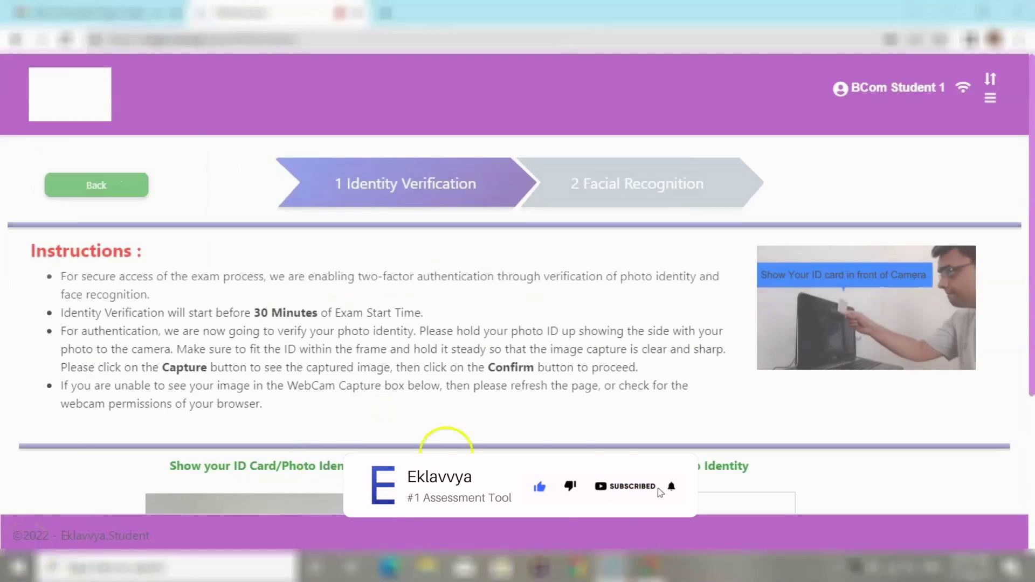
Capture and confirm the photo ID from the webcam, then proceed to facial recognition
{"action": "left_click_drag", "start_coordinate": [1031, 194], "coordinate": [1031, 351]}
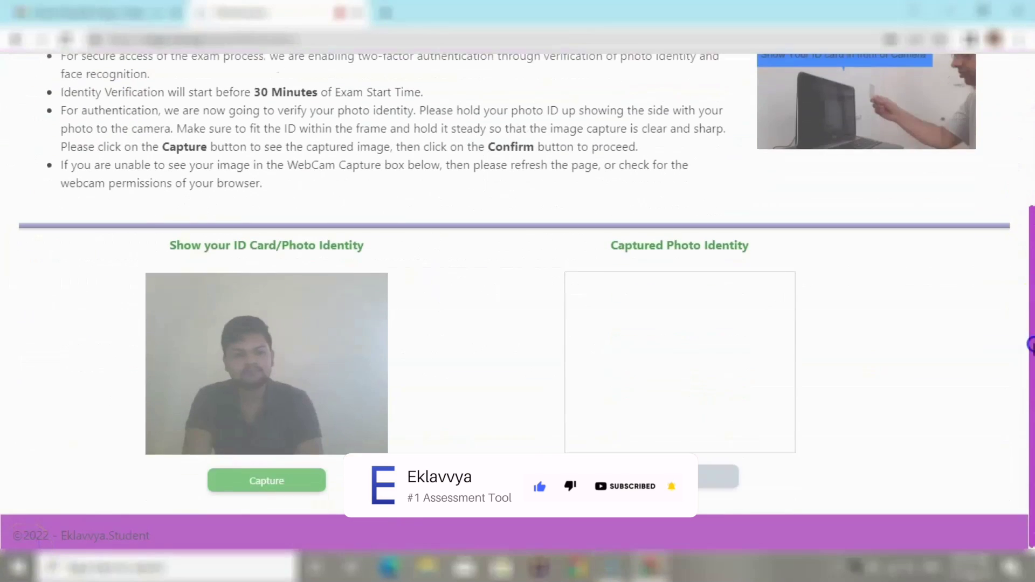
{"action": "left_click", "coordinate": [288, 489]}
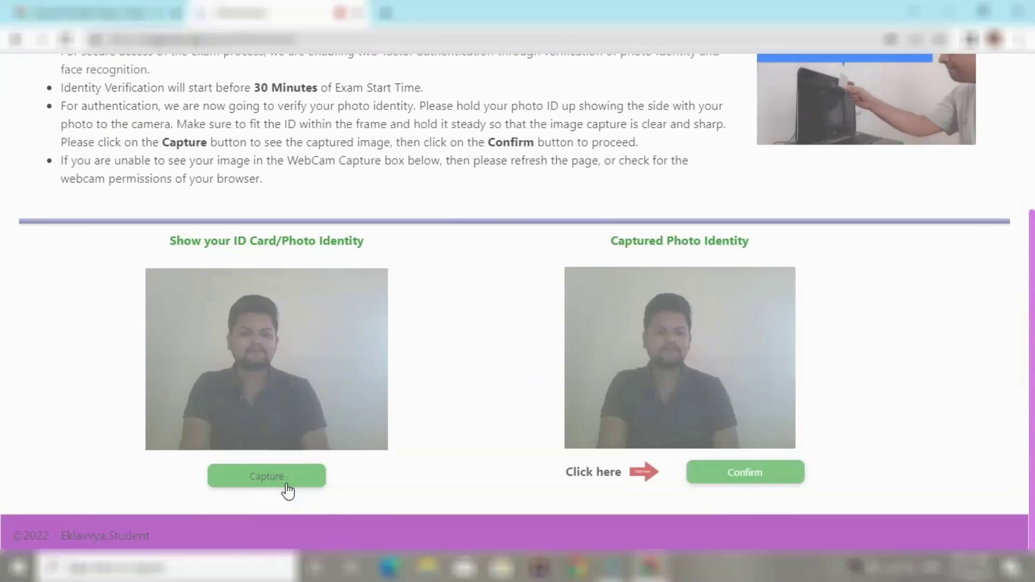
{"action": "left_click", "coordinate": [728, 469]}
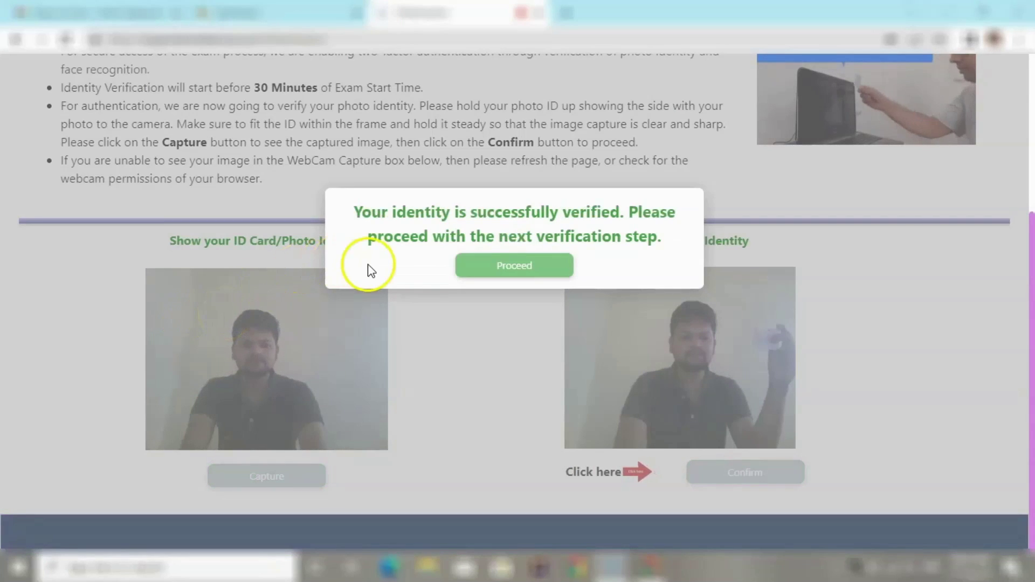
{"action": "left_click", "coordinate": [488, 264]}
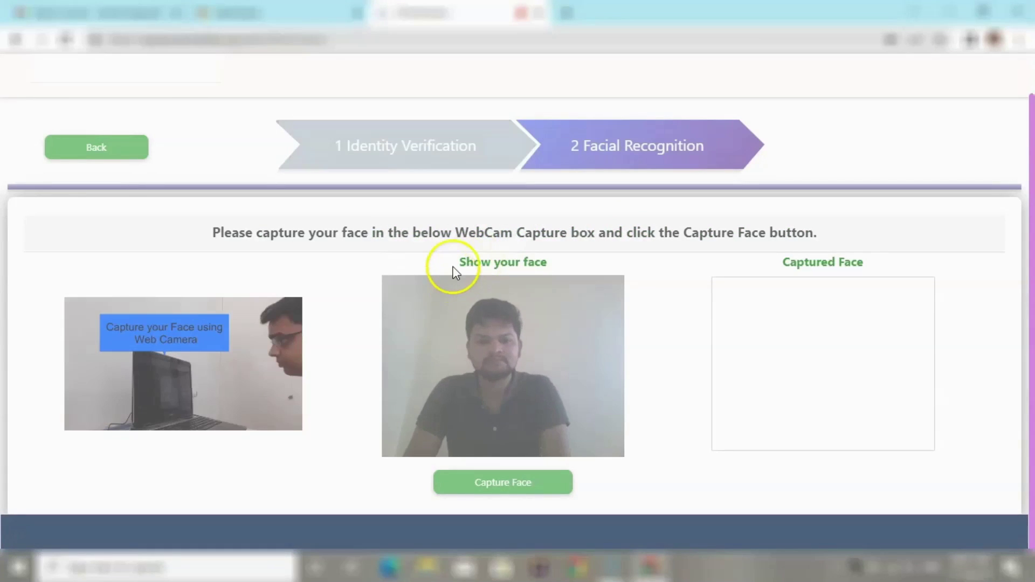
Capture the face, acknowledge the General Accounting Exam instructions, and begin the exam
{"action": "left_click", "coordinate": [465, 488]}
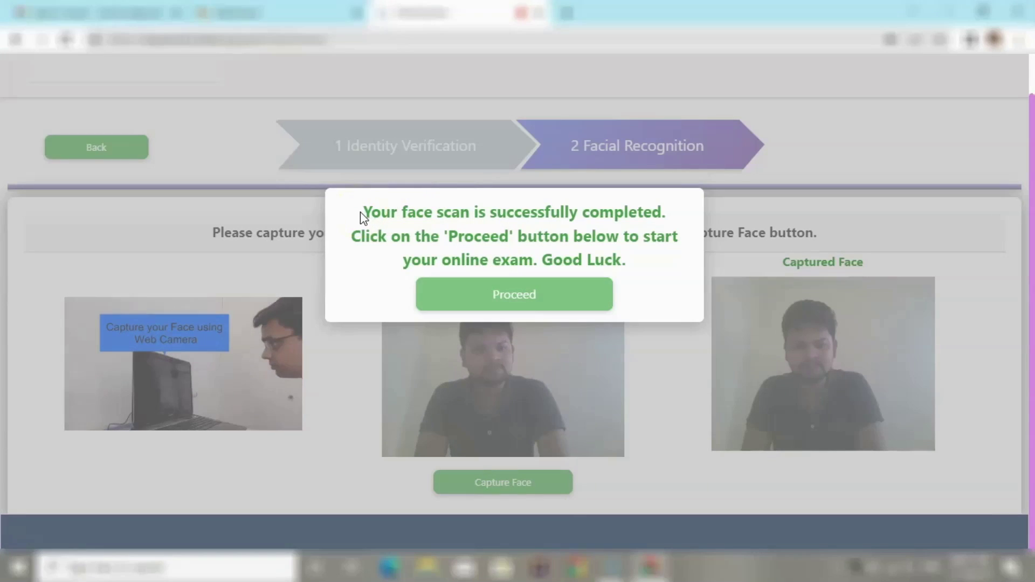
{"action": "left_click", "coordinate": [467, 294]}
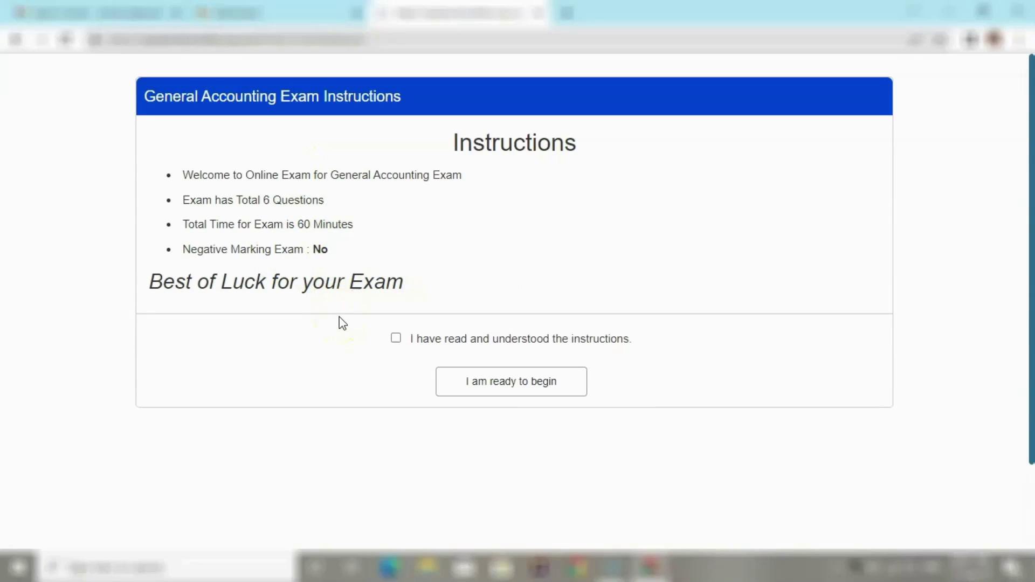
{"action": "left_click", "coordinate": [396, 338]}
{"action": "left_click", "coordinate": [466, 379]}
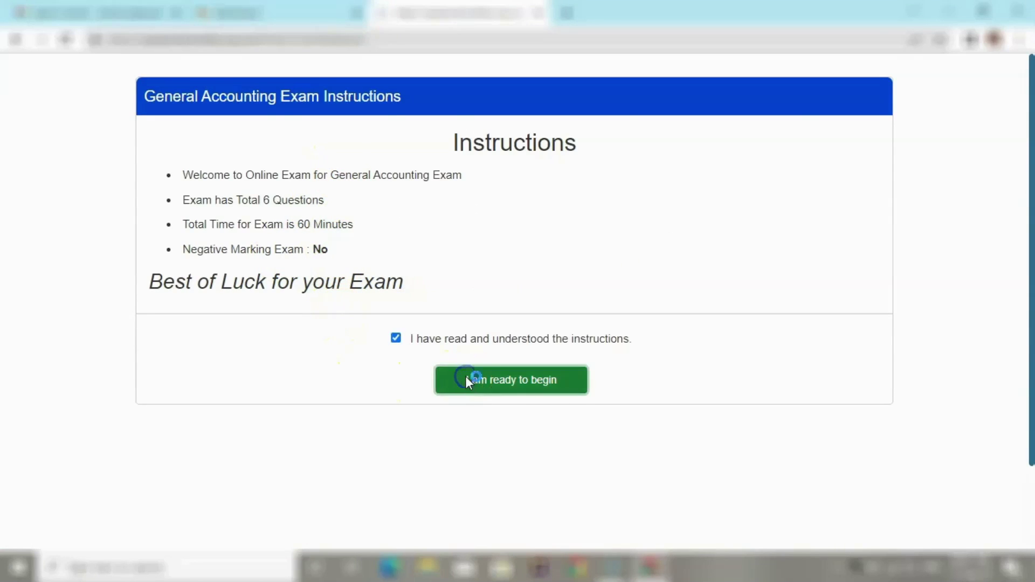